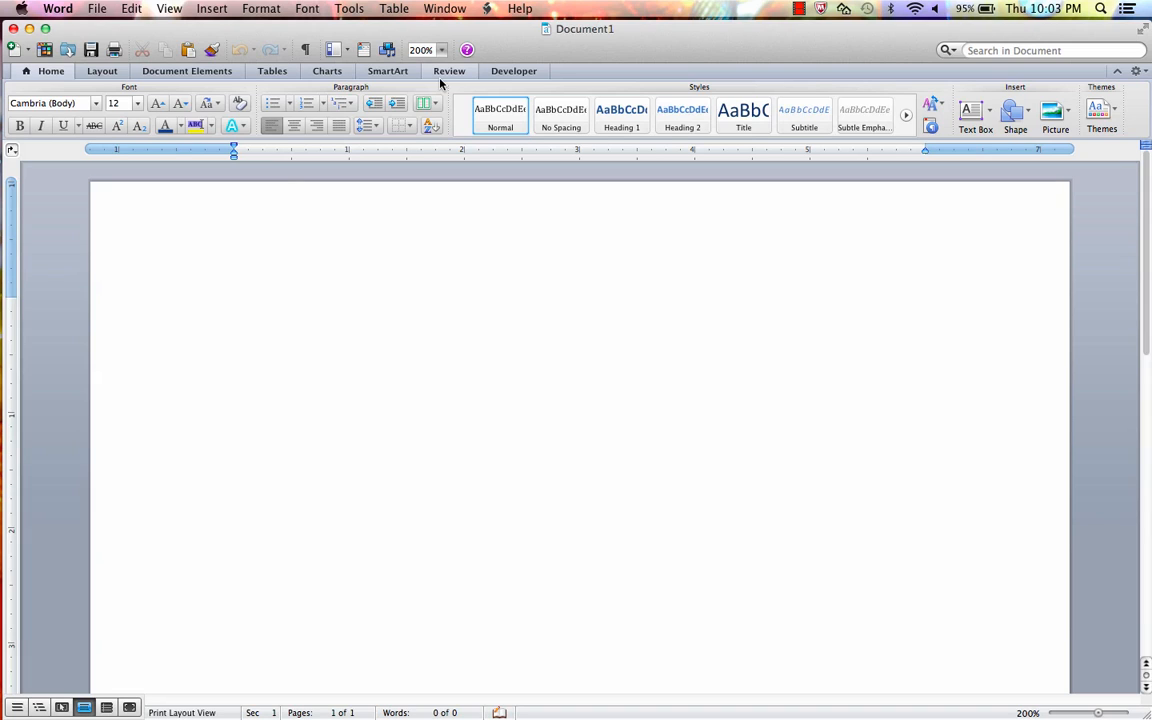
left_click(262, 9)
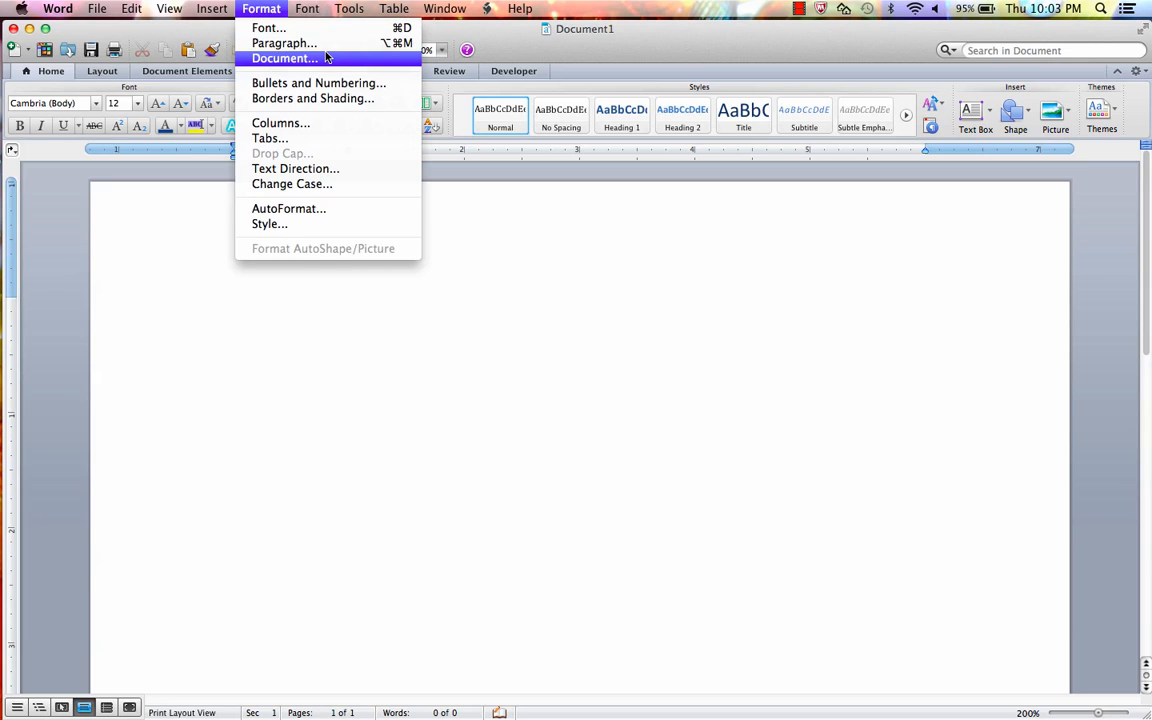
left_click(133, 230)
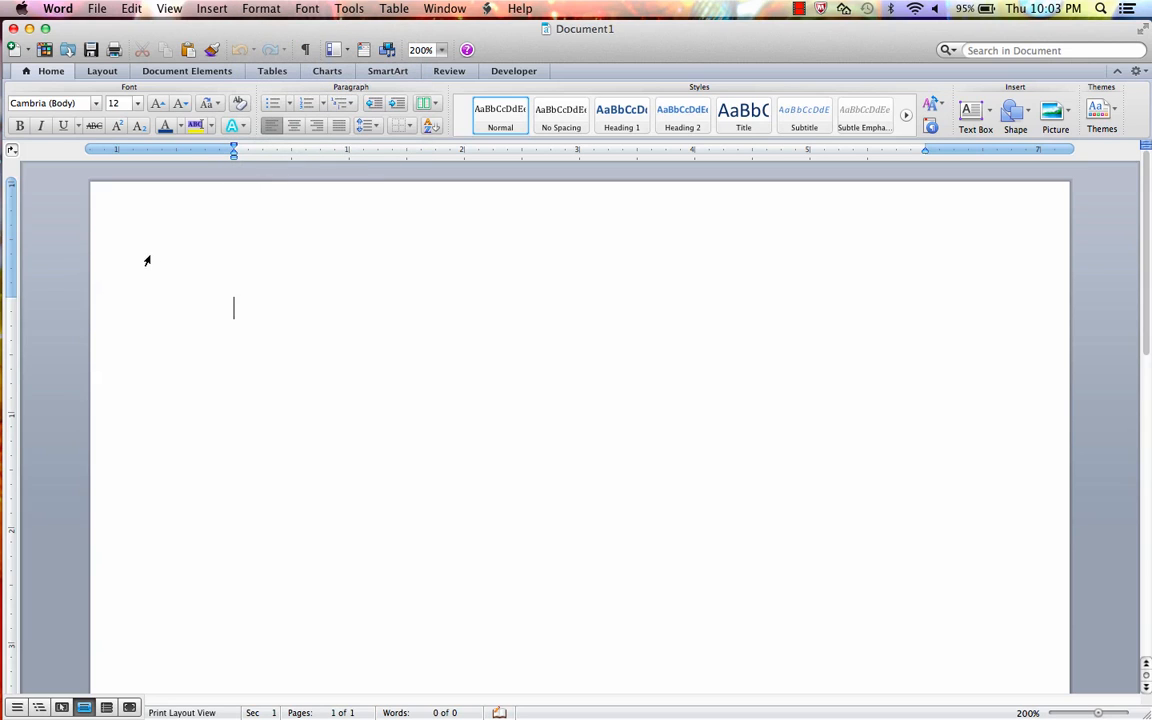
- Set the left and right page margins to 1 inch
left_click(103, 71)
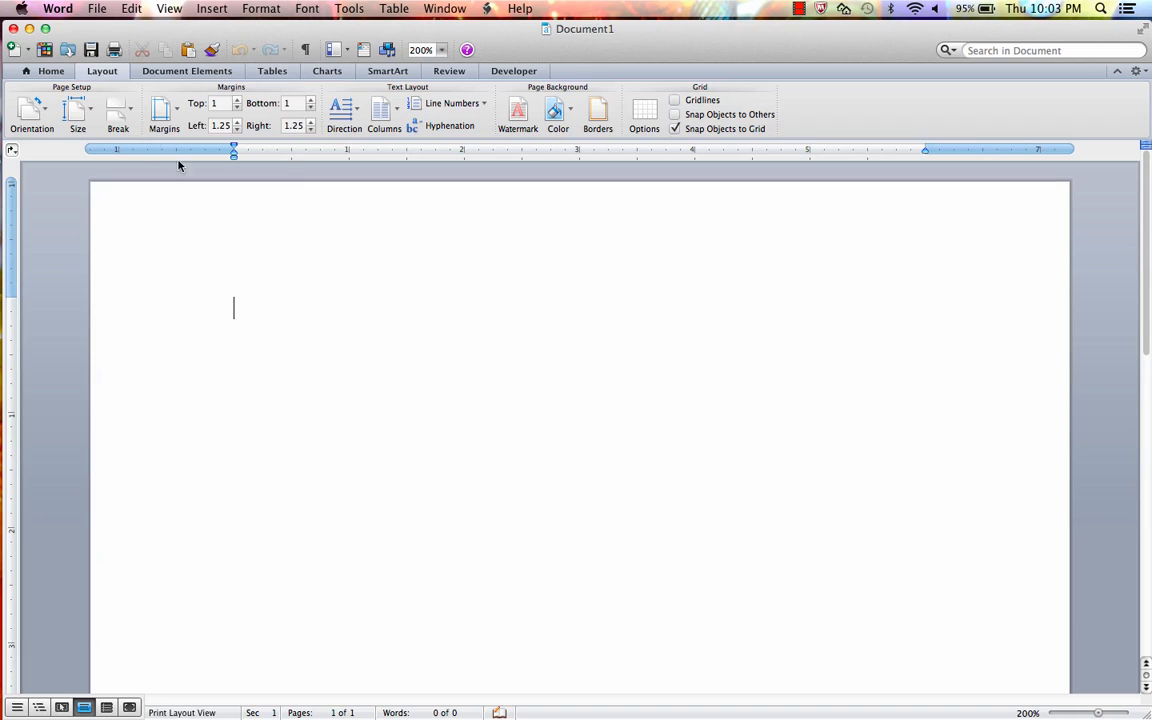
left_click(237, 131)
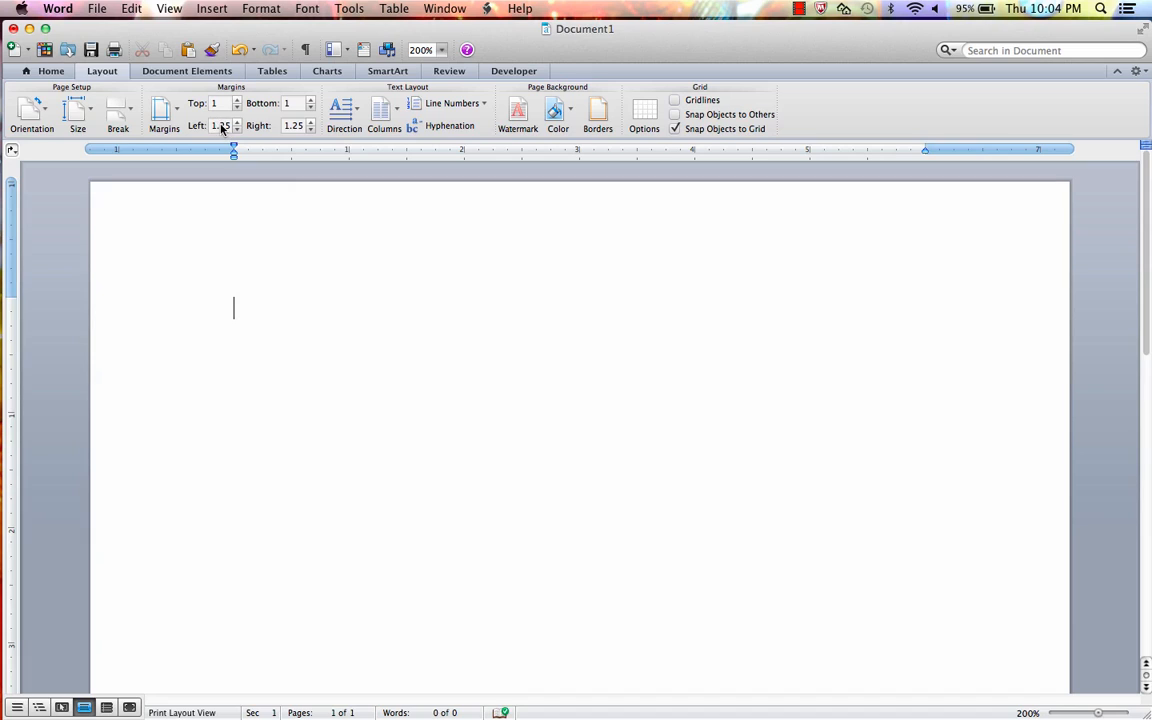
left_click(222, 127)
type("1.25")
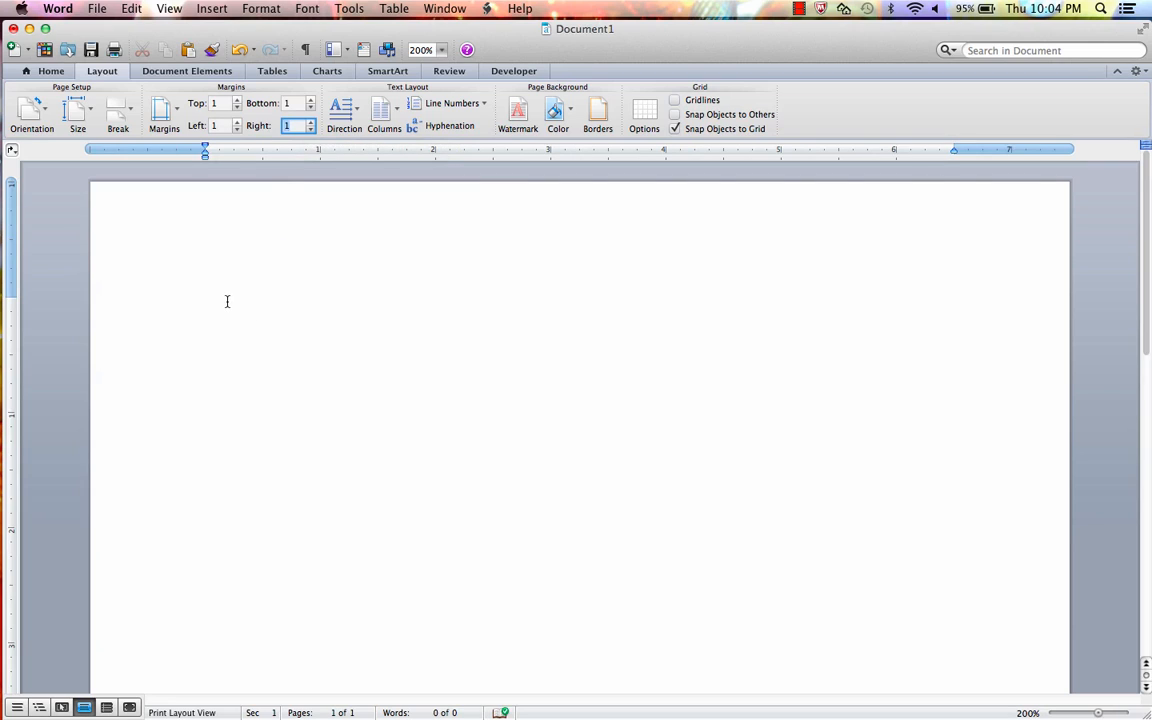
left_click(227, 302)
- Change the document's font to Times New Roman
left_click(50, 71)
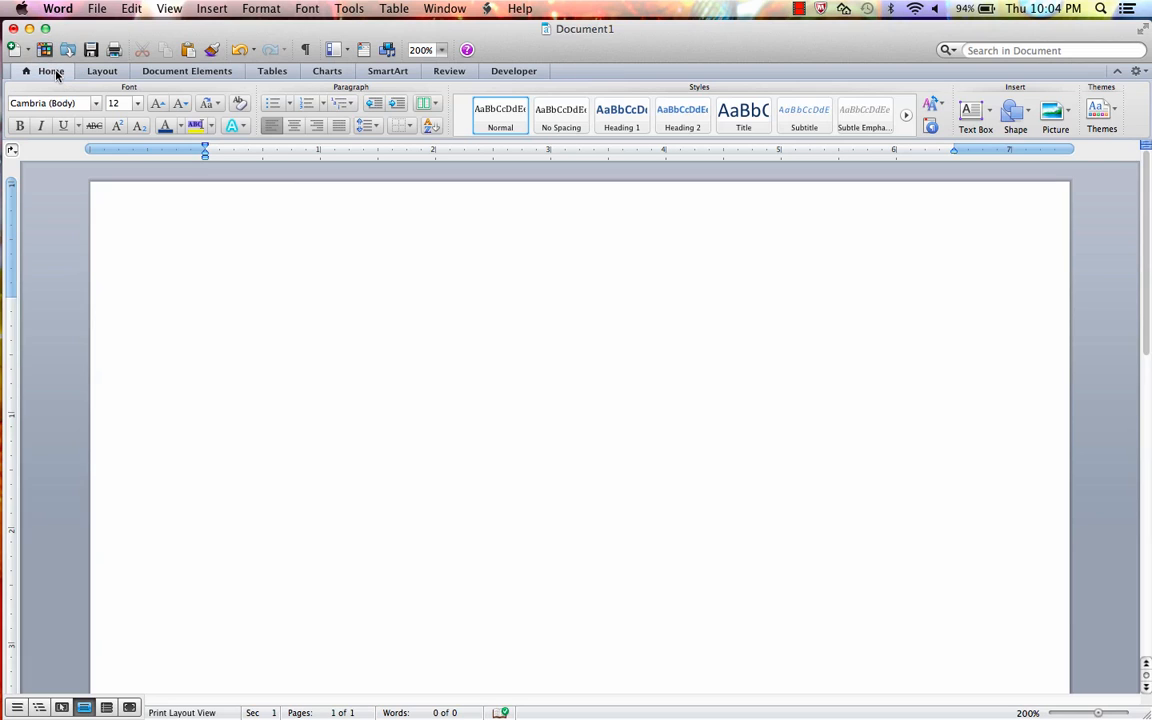
left_click(95, 104)
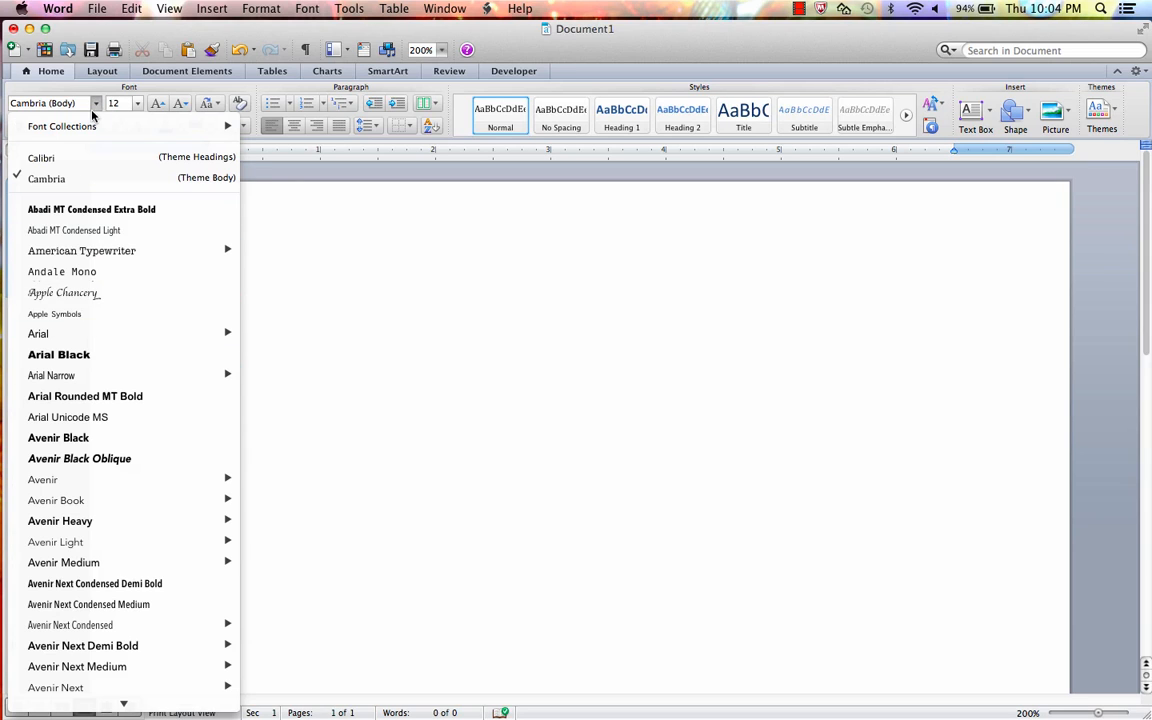
left_click(74, 104)
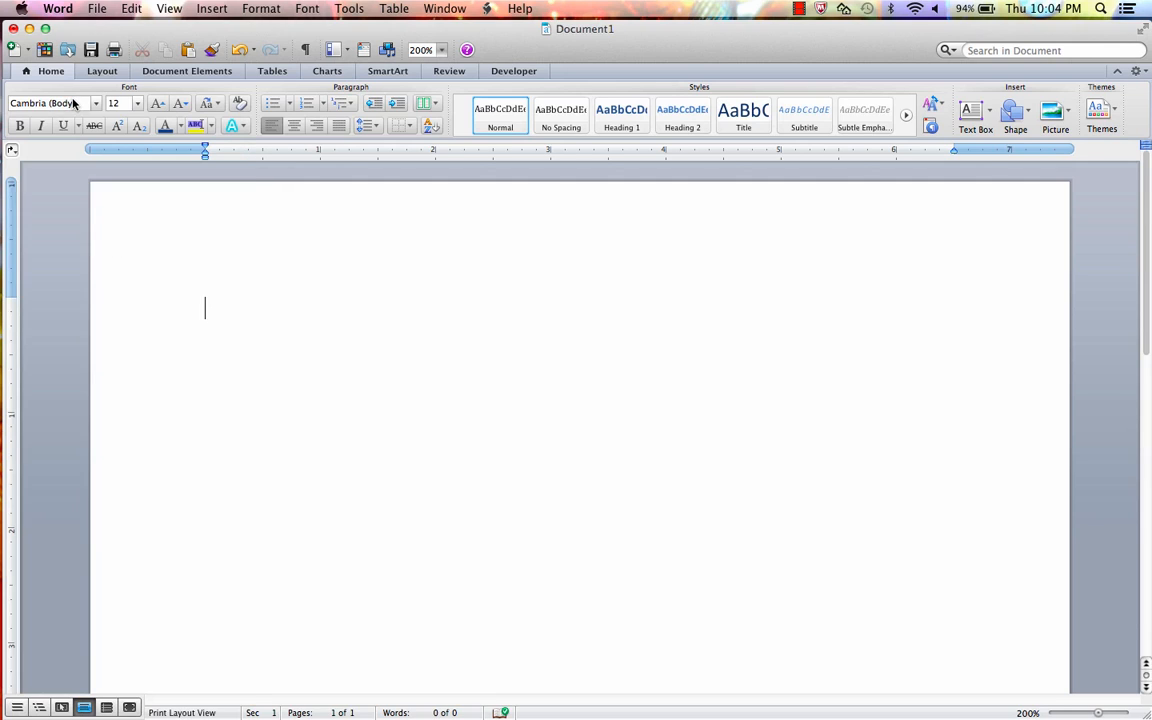
left_click(78, 103)
type("Times New Roman")
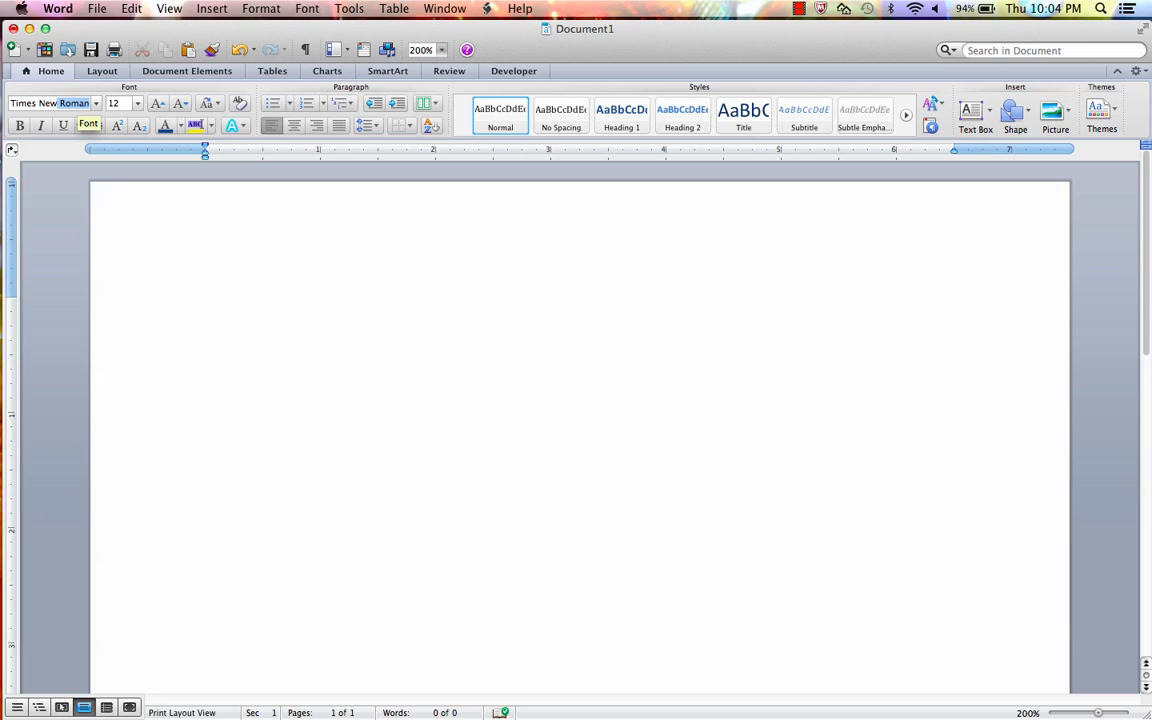
key("Return")
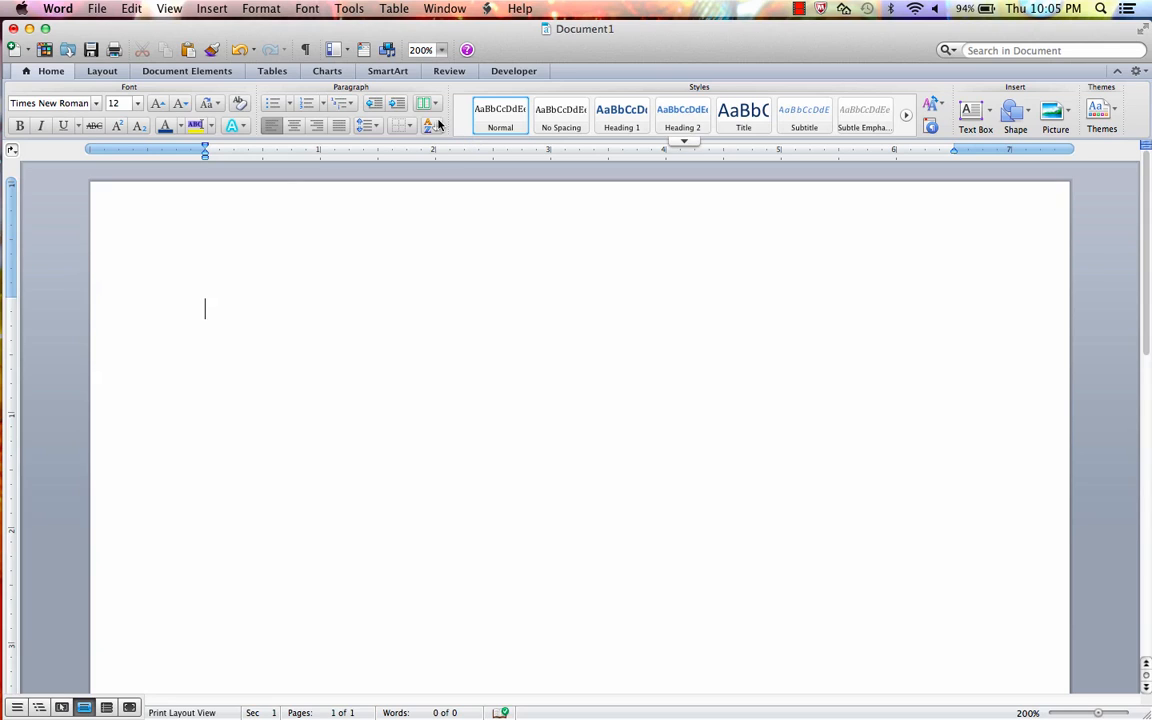
left_click(258, 8)
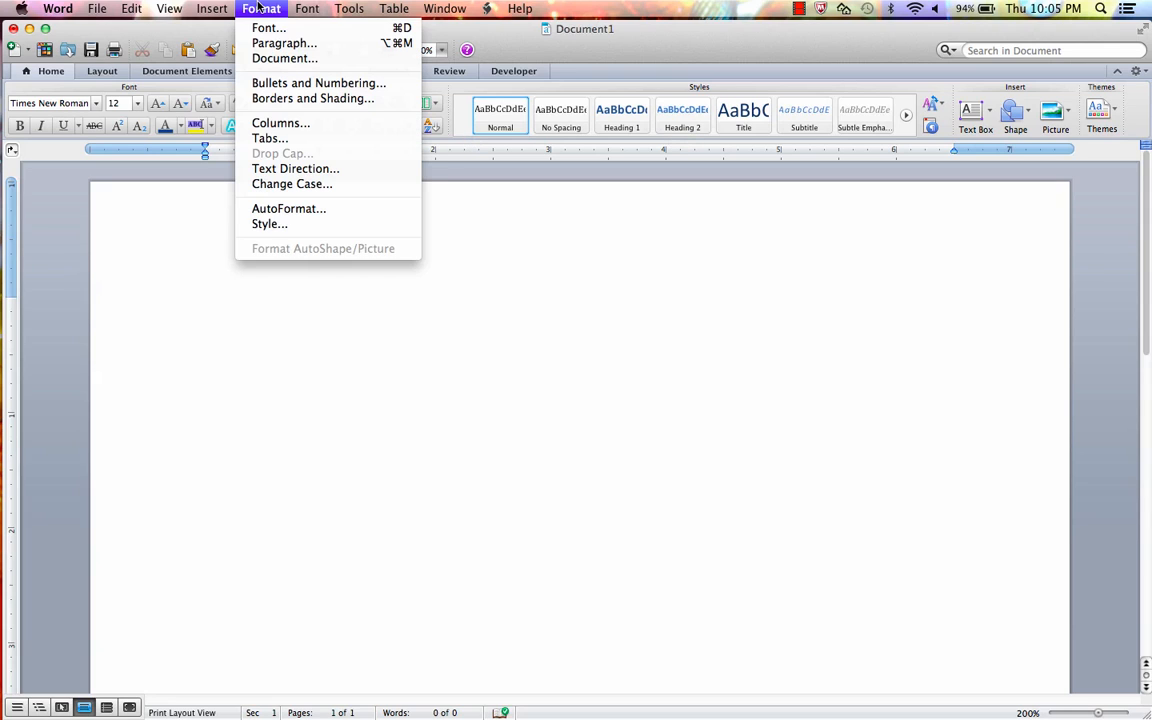
left_click(488, 285)
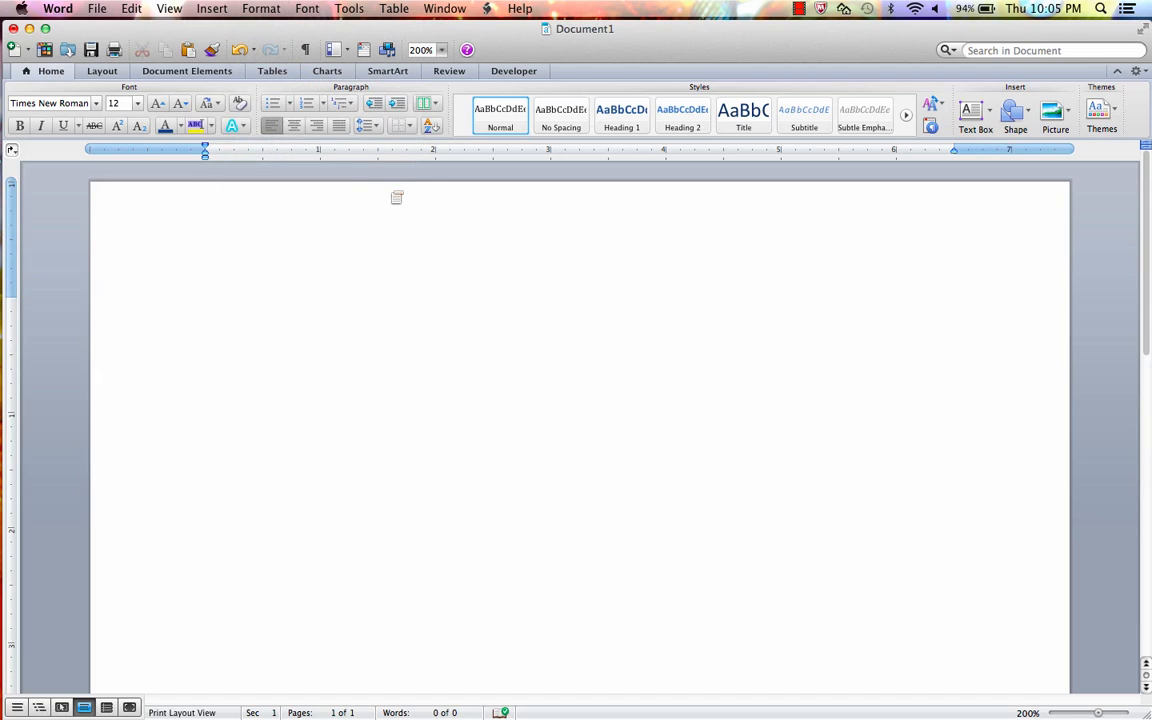
- In the line spacing options, turn on not adding space between paragraphs of the same style and apply the paragraph settings
left_click(366, 126)
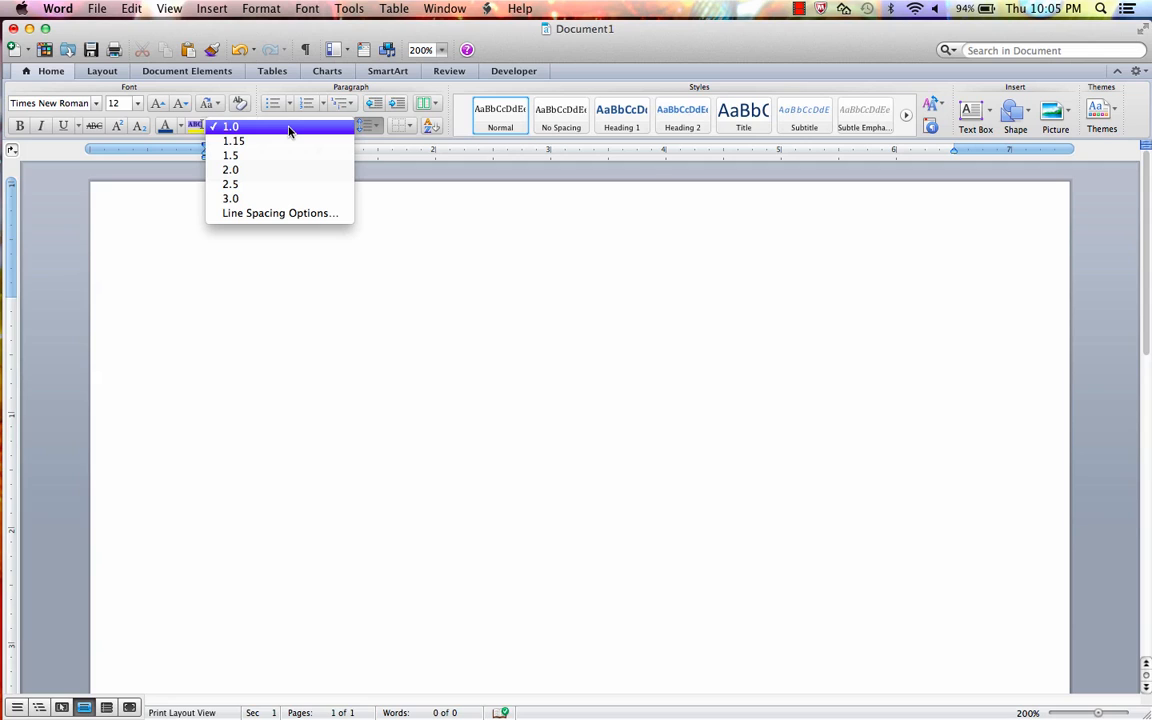
left_click(320, 216)
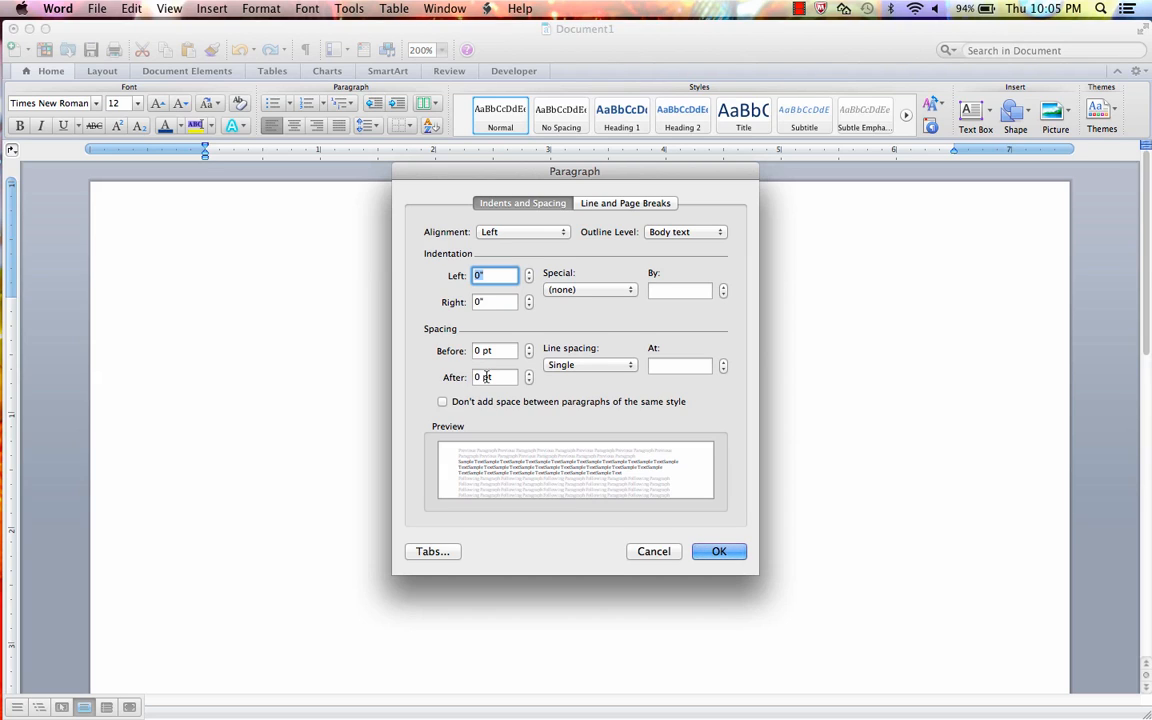
left_click(443, 403)
left_click(720, 553)
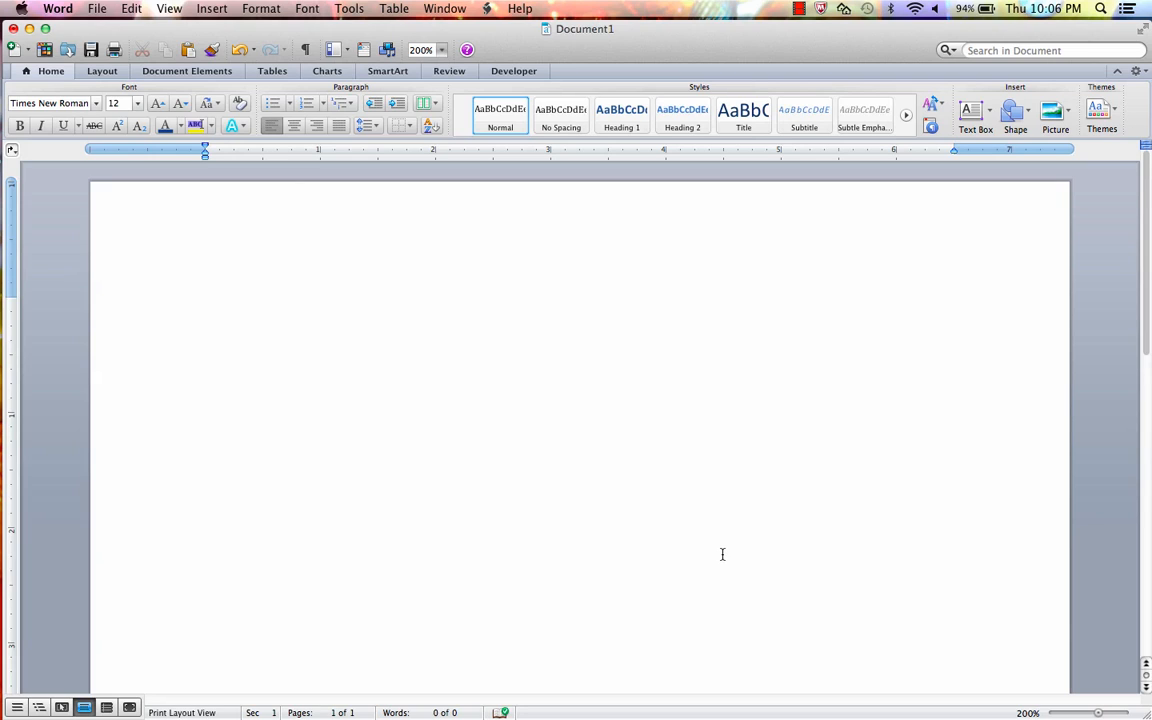
- Enter the heading MEMO, a blank line, then lines for Date (January 20, 2015), To, From and Subject (Replacing Criminal Law with International Policy Law)
type("MEMO")
key("Return")
key("Return")
type("Dat")
key("BackSpace")
key("BackSpace")
key("BackSpace")
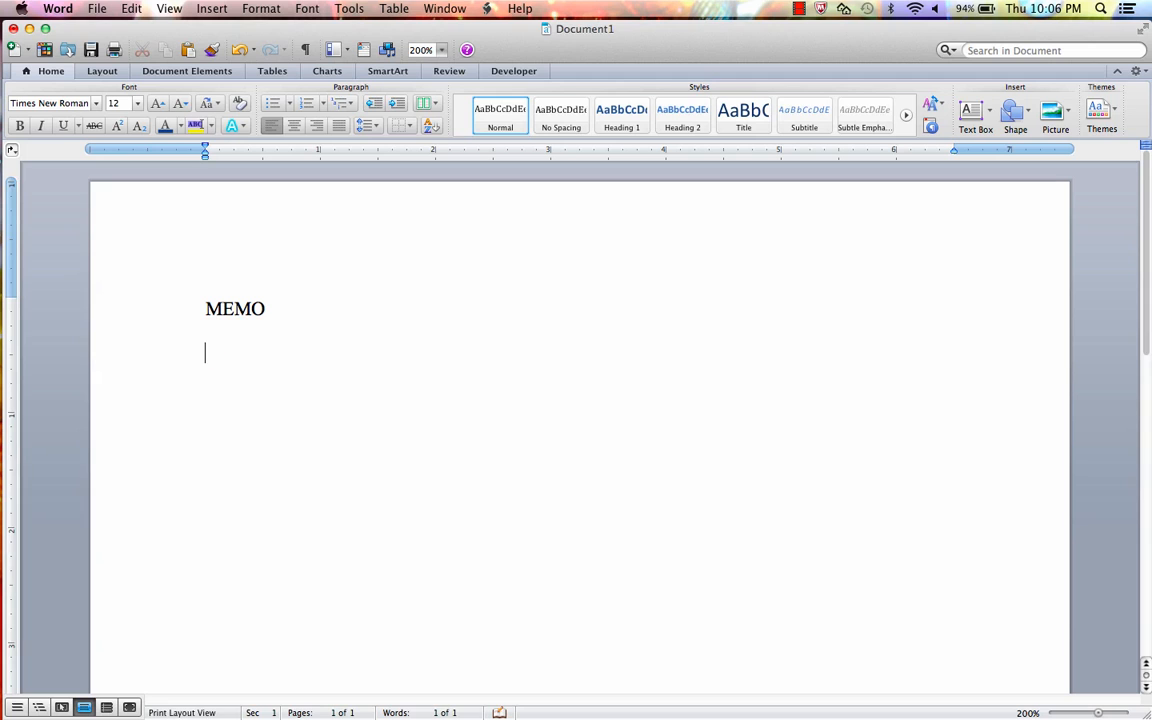
type("Date: January 20, 2015")
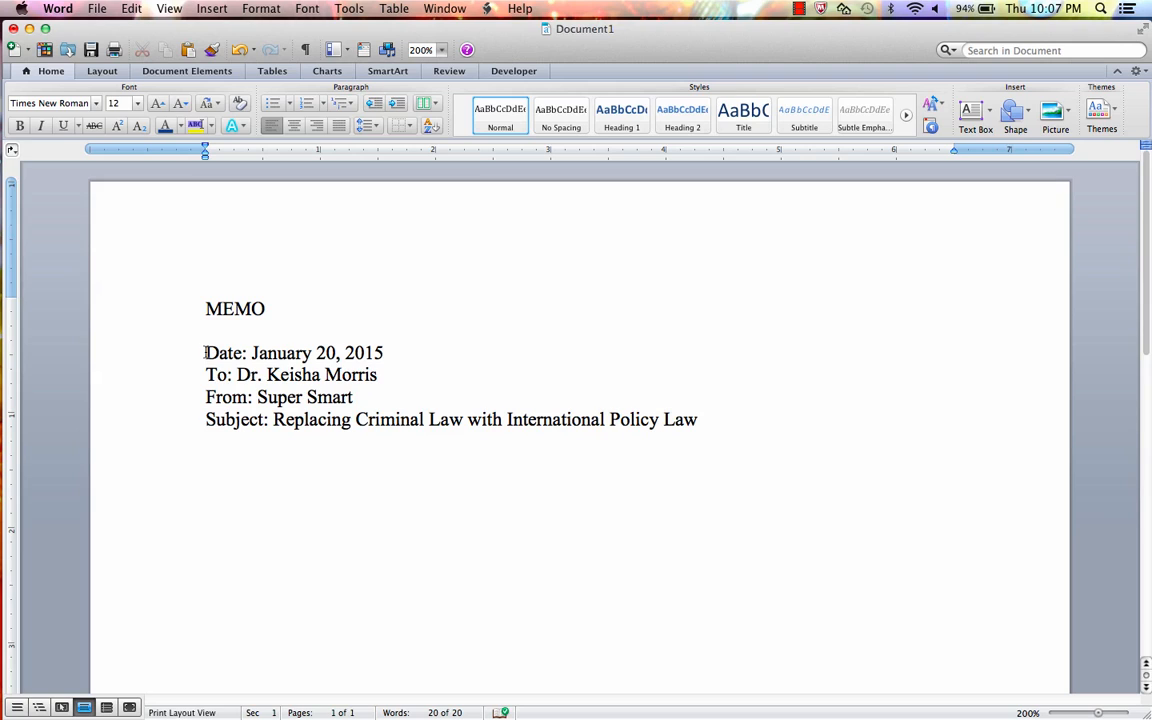
- Add a right-aligned tab stop at 0.7" with no leader to the Date, To, From and Subject lines
left_click_drag(205, 352, 710, 416)
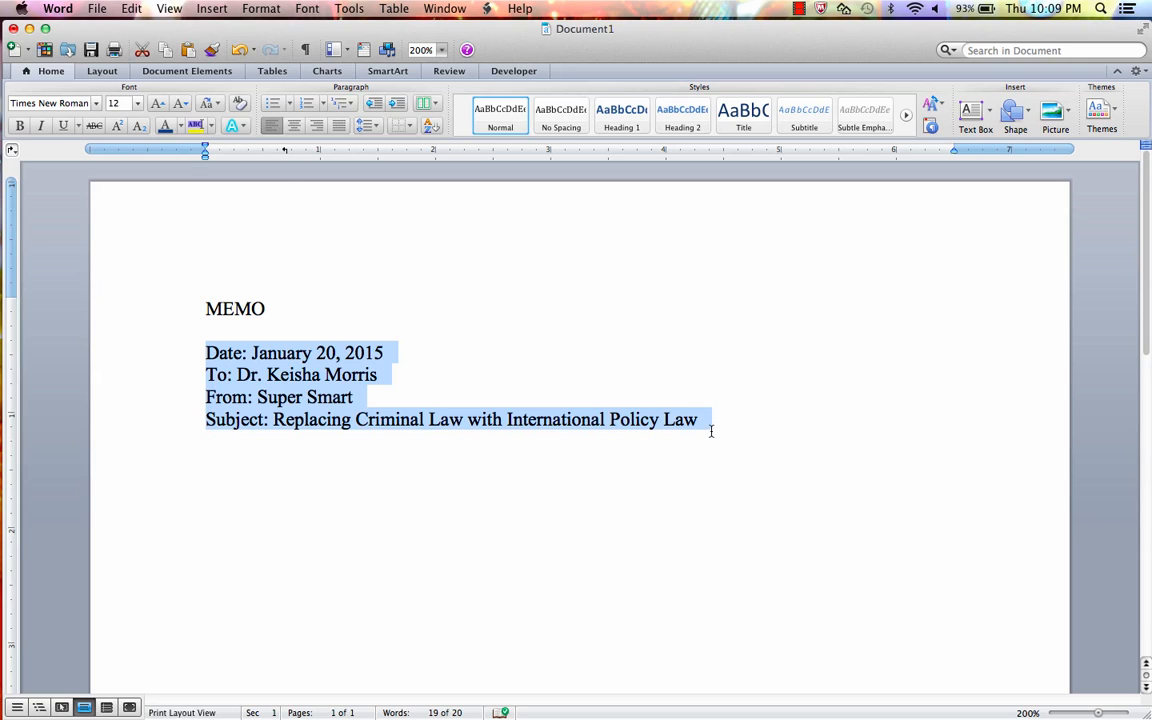
left_click(268, 10)
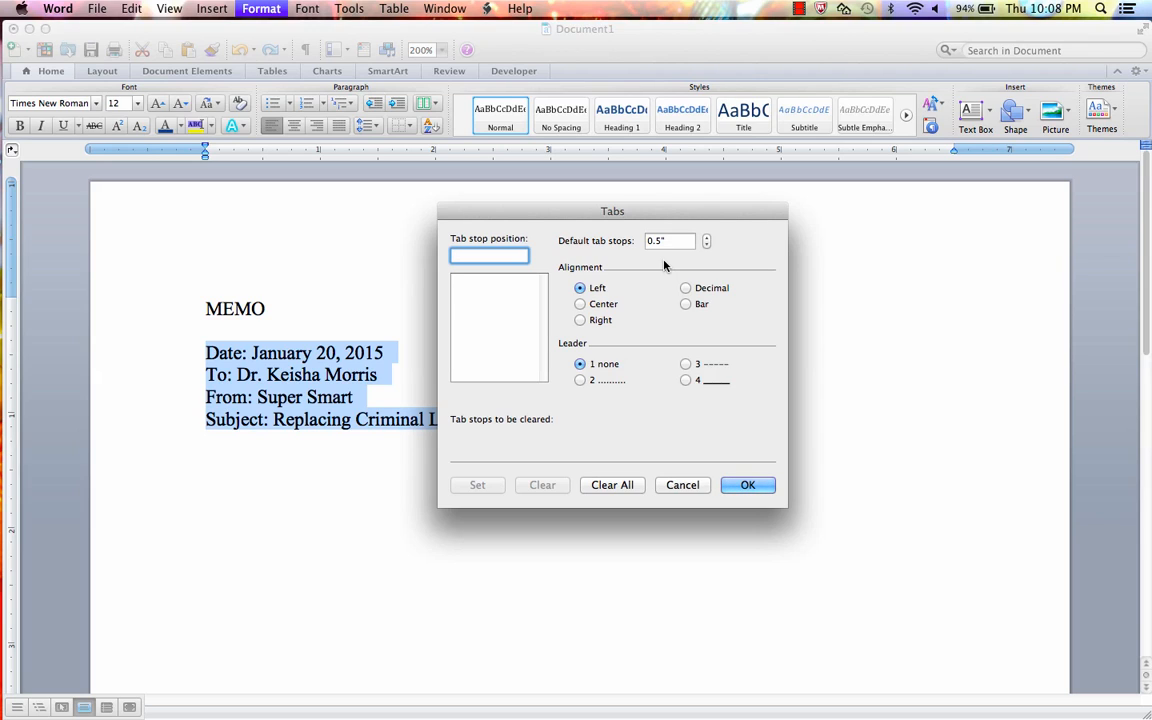
type("0.7")
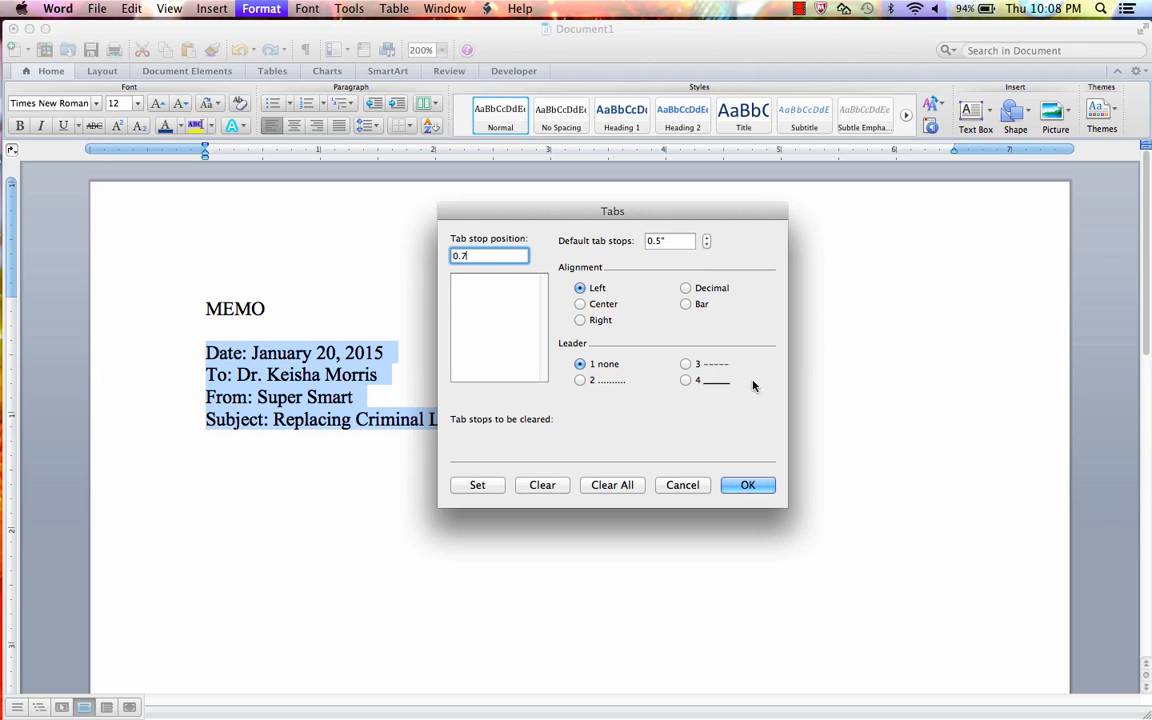
left_click(583, 322)
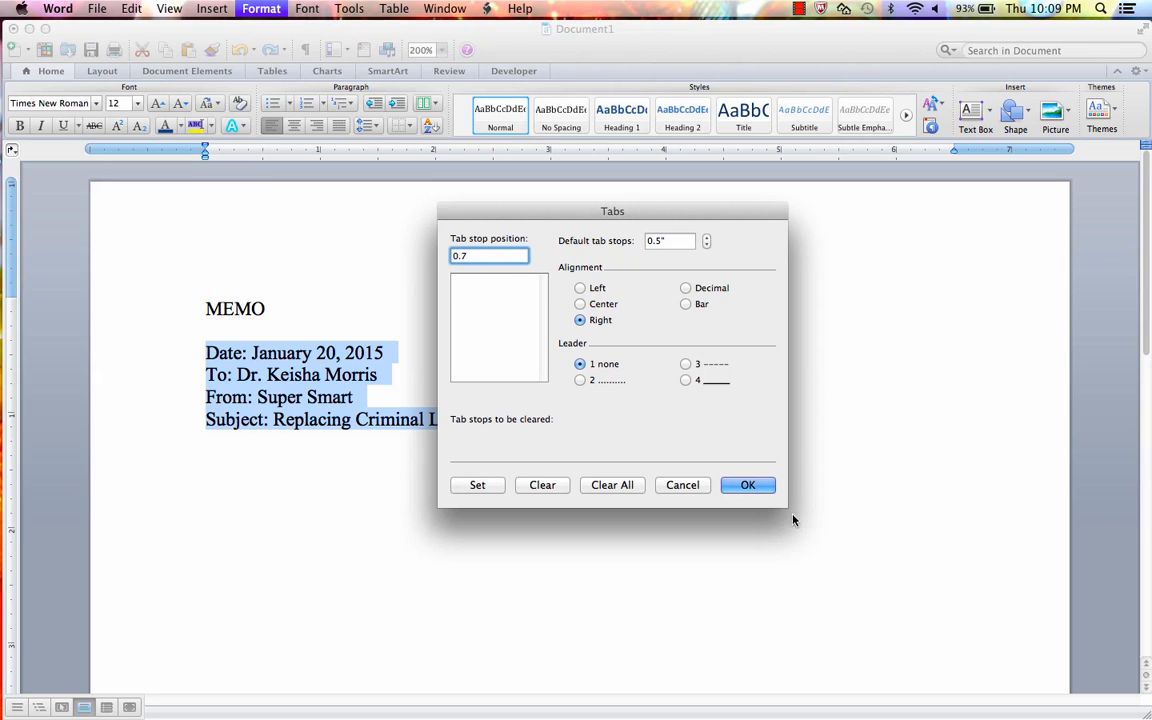
left_click(762, 485)
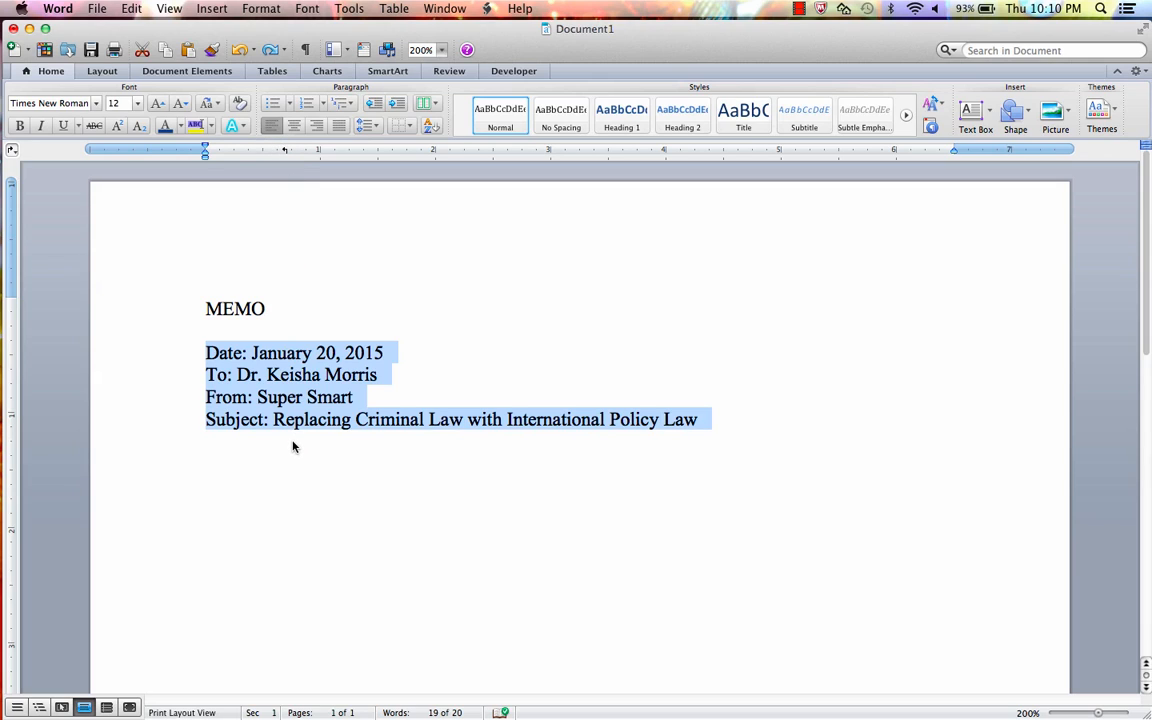
- Tab the Date and To labels to the right-aligned stop and their entries to the following tab stop
left_click(222, 358)
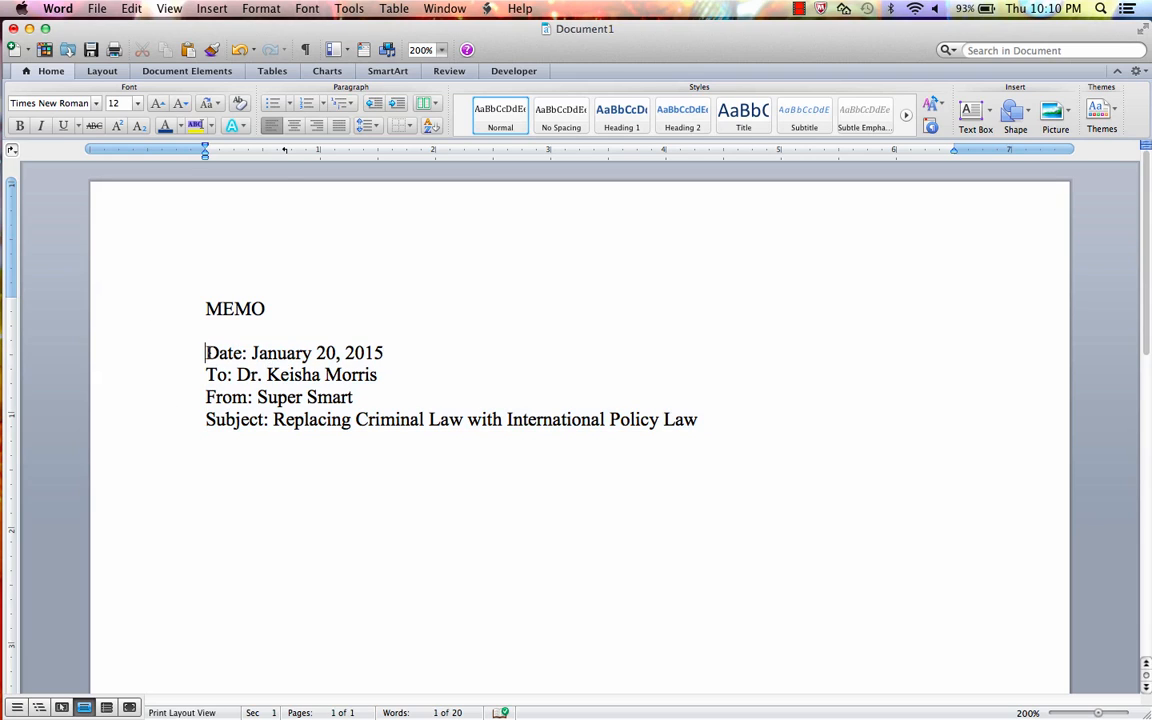
key("Tab")
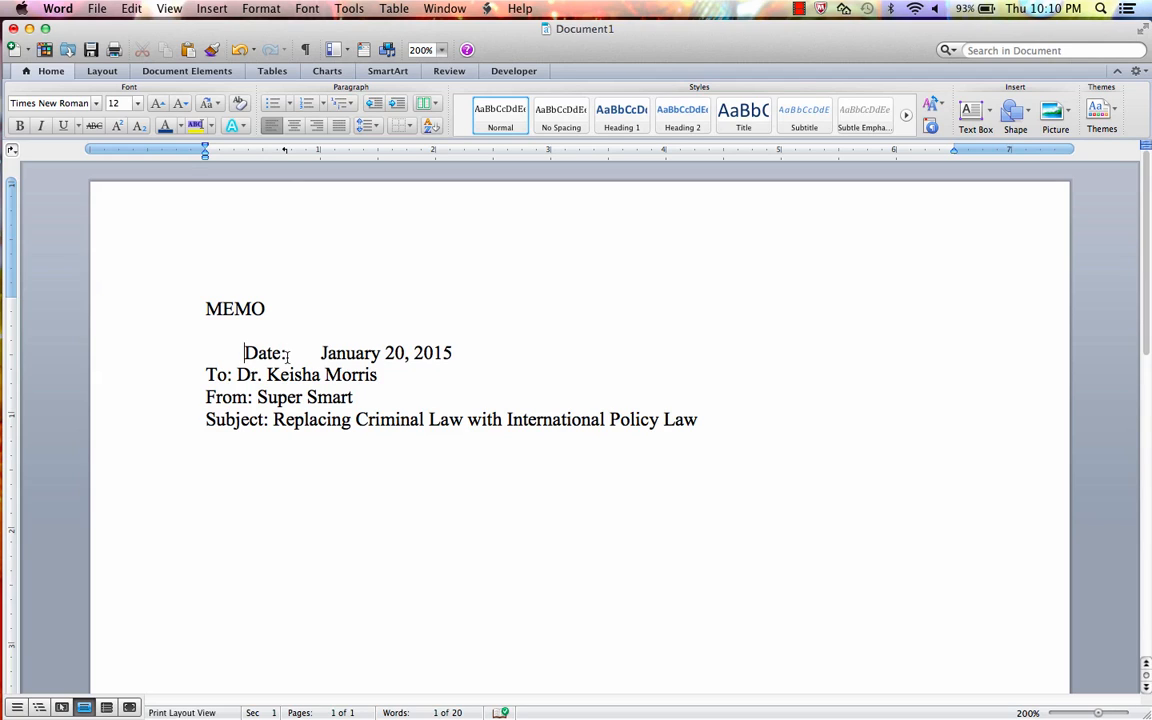
key("Down")
key("Tab")
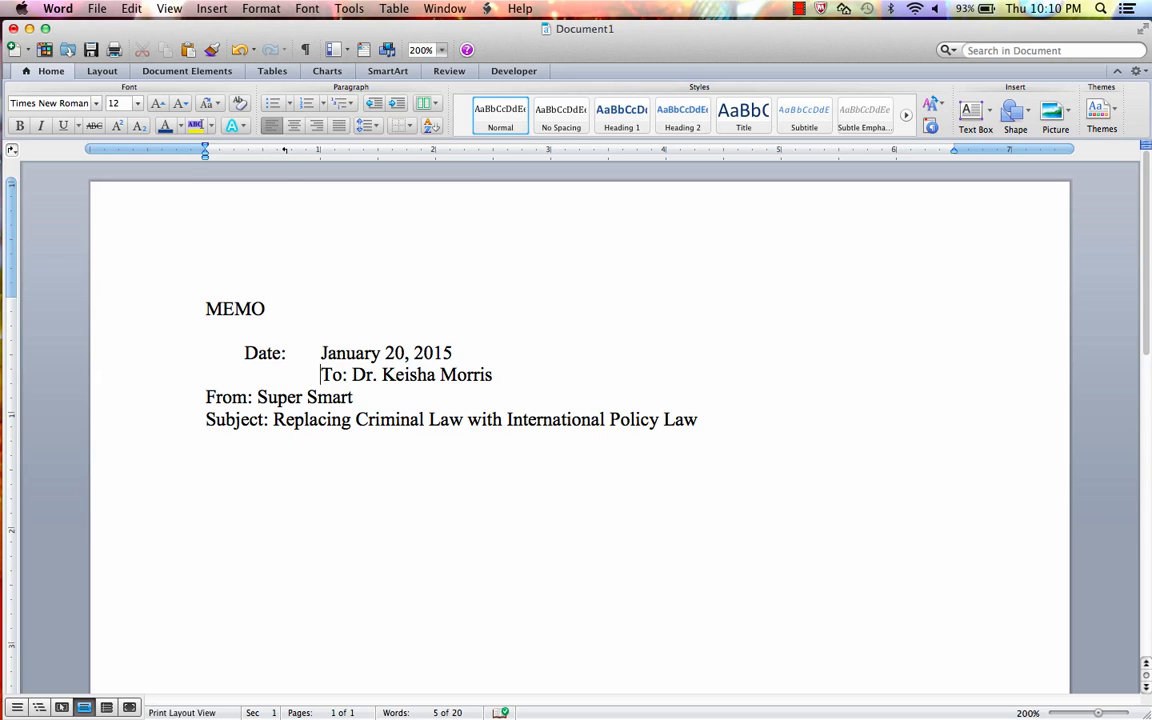
key("BackSpace")
left_click(239, 376)
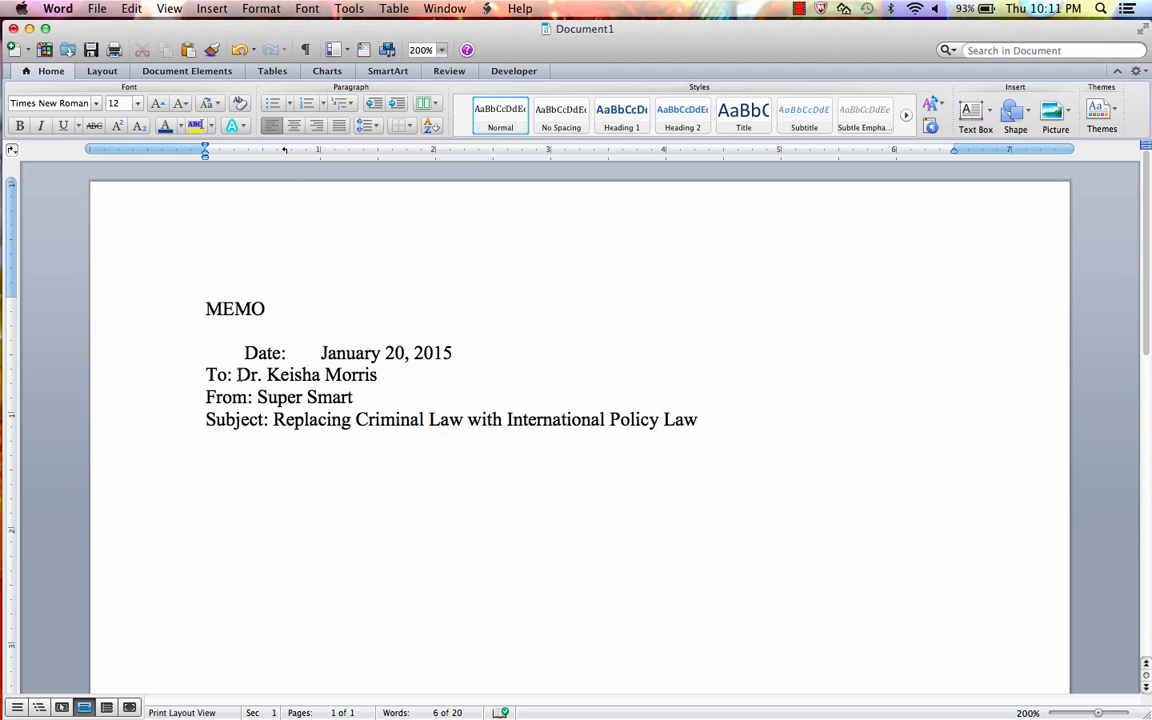
key("Tab")
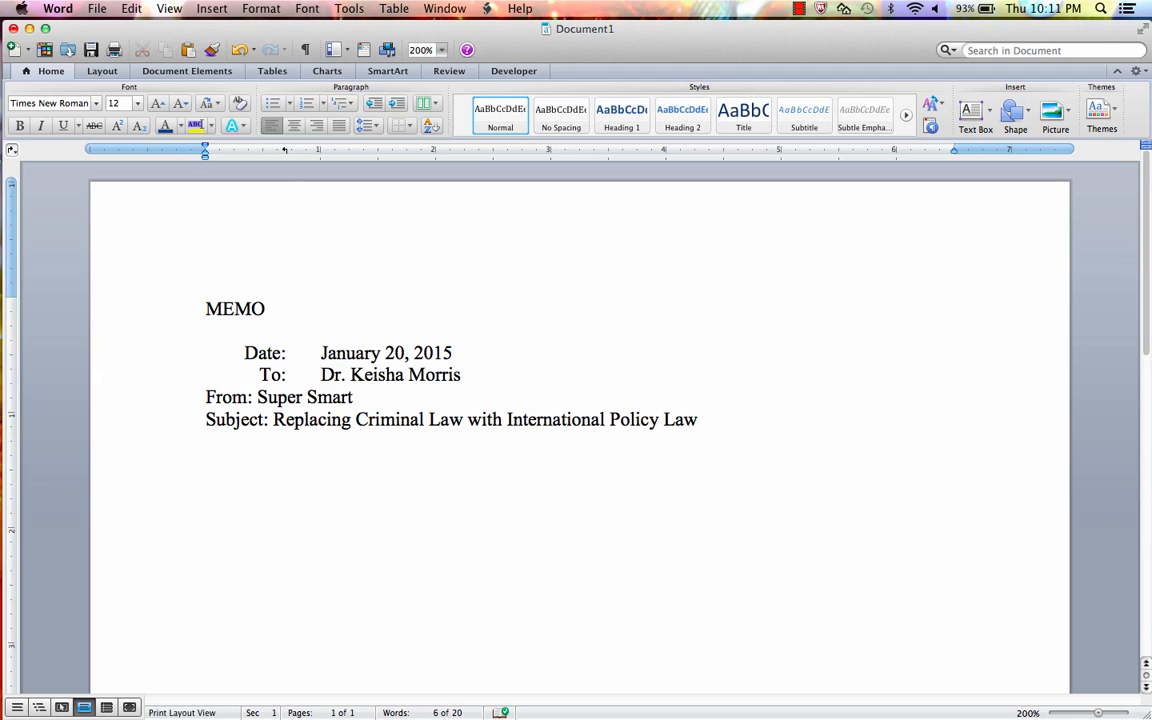
- Tab the From label to the right-aligned stop and the sender's name to the following tab stop
left_click(204, 398)
left_click(208, 398)
key("Tab")
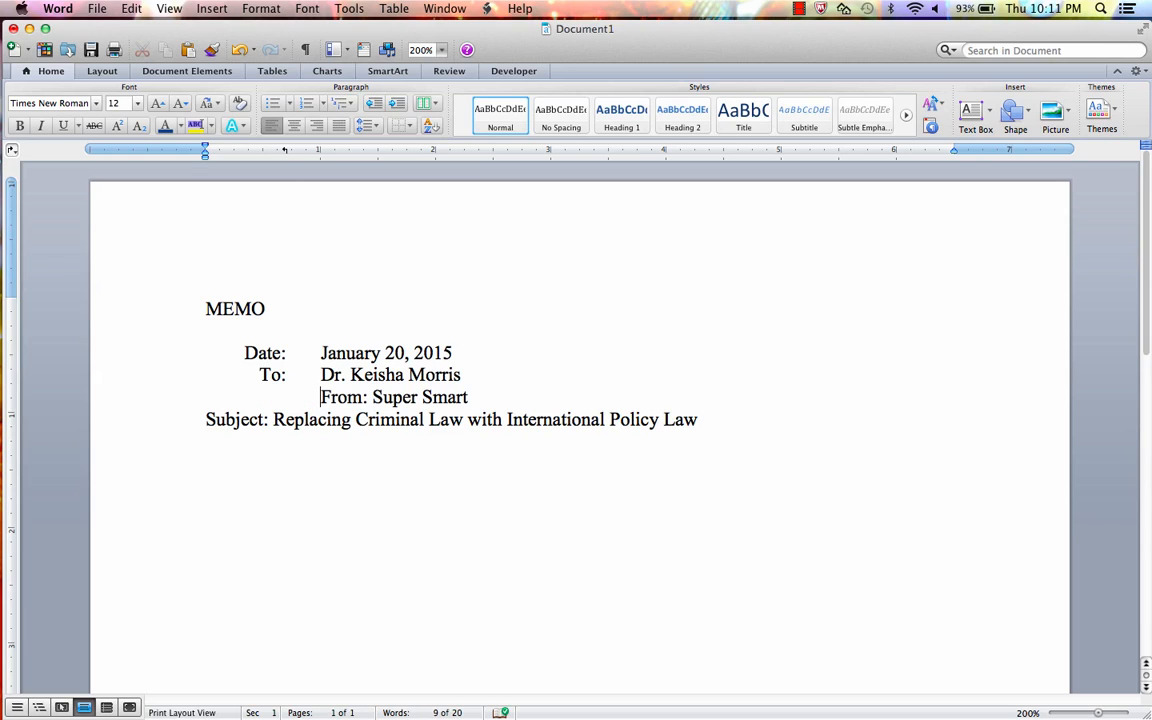
key("BackSpace")
left_click(258, 398)
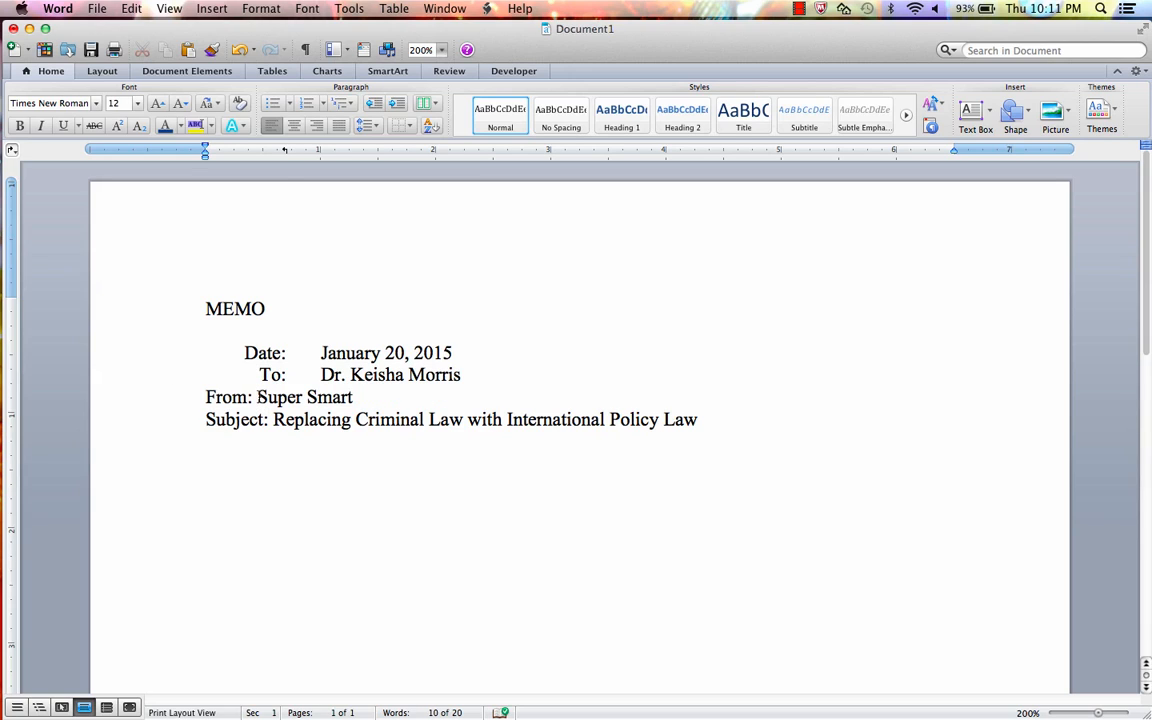
key("Tab")
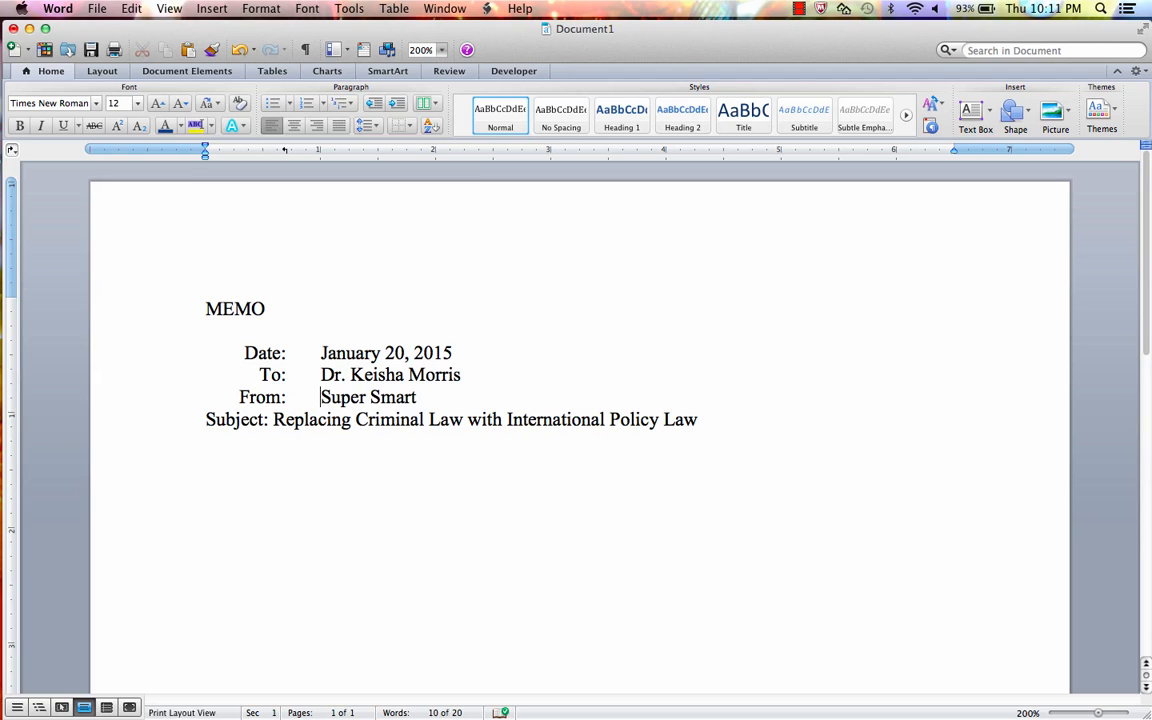
- Tab the Subject label to the right-aligned stop and the subject text to the following tab stop
left_click(274, 420)
key("Tab")
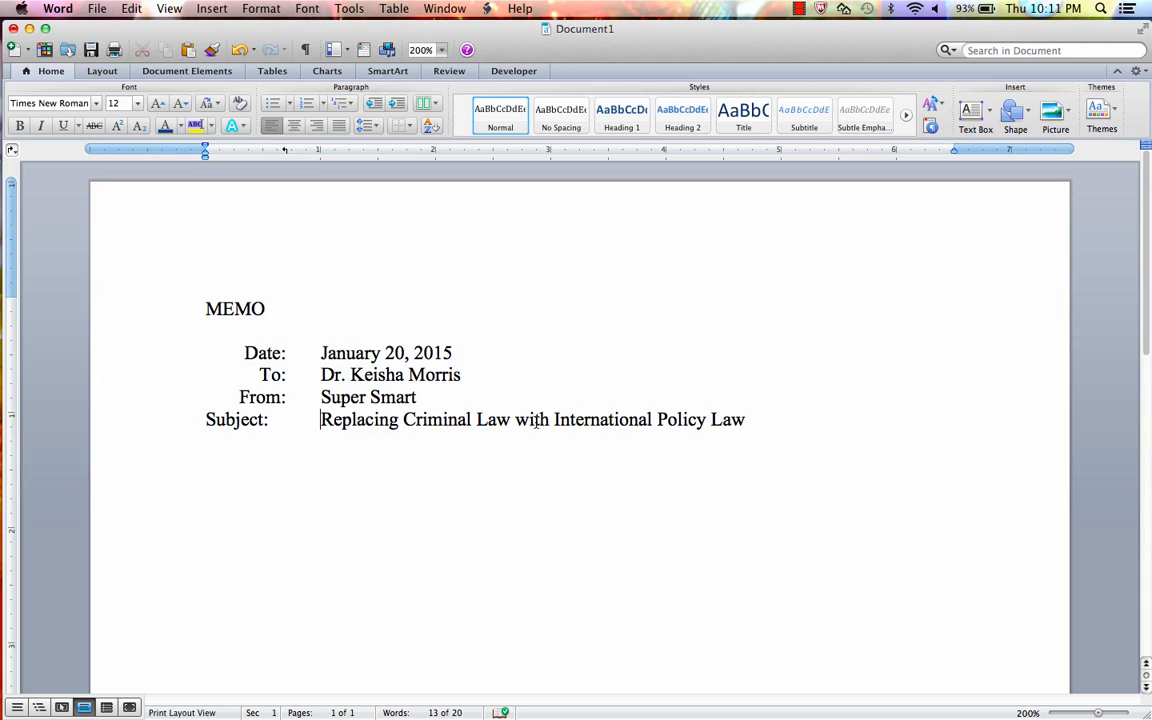
left_click_drag(205, 419, 274, 420)
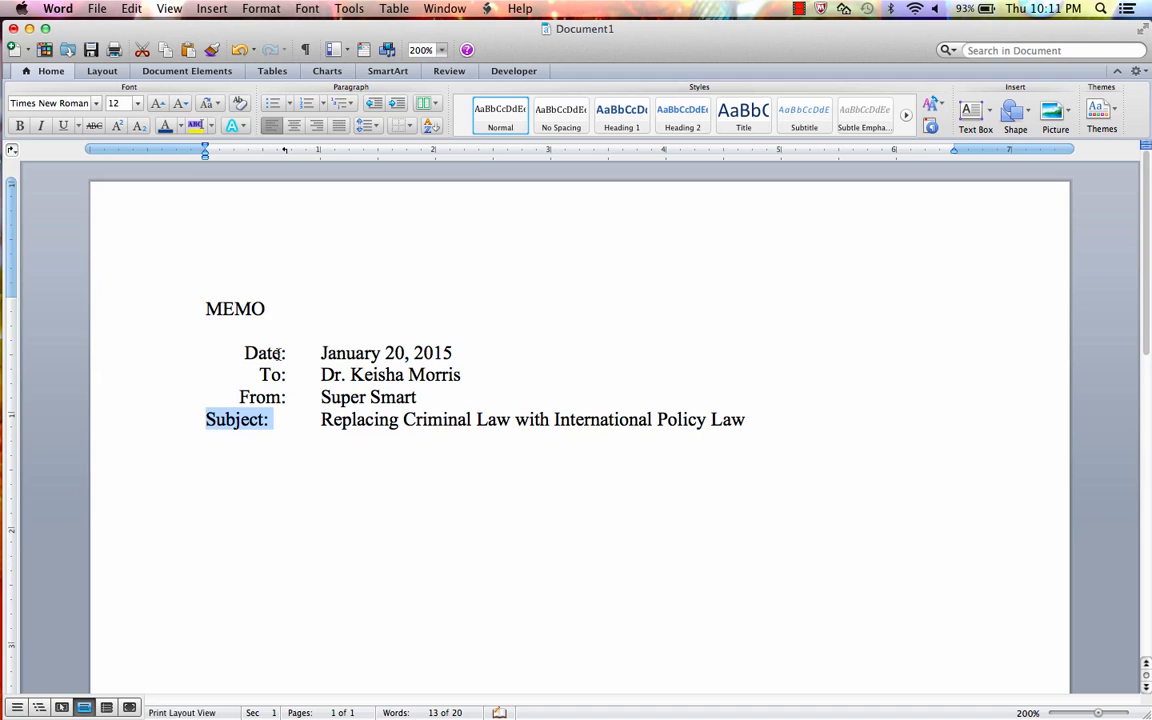
left_click(320, 420)
key("BackSpace")
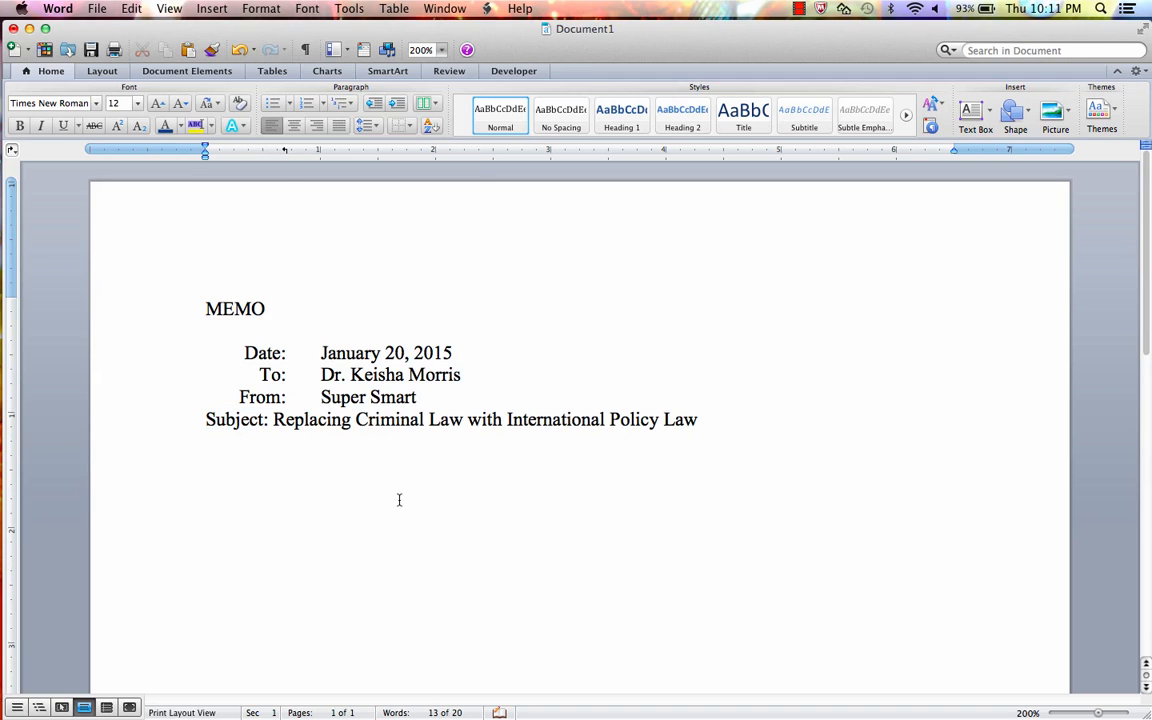
left_click(206, 417)
key("Tab")
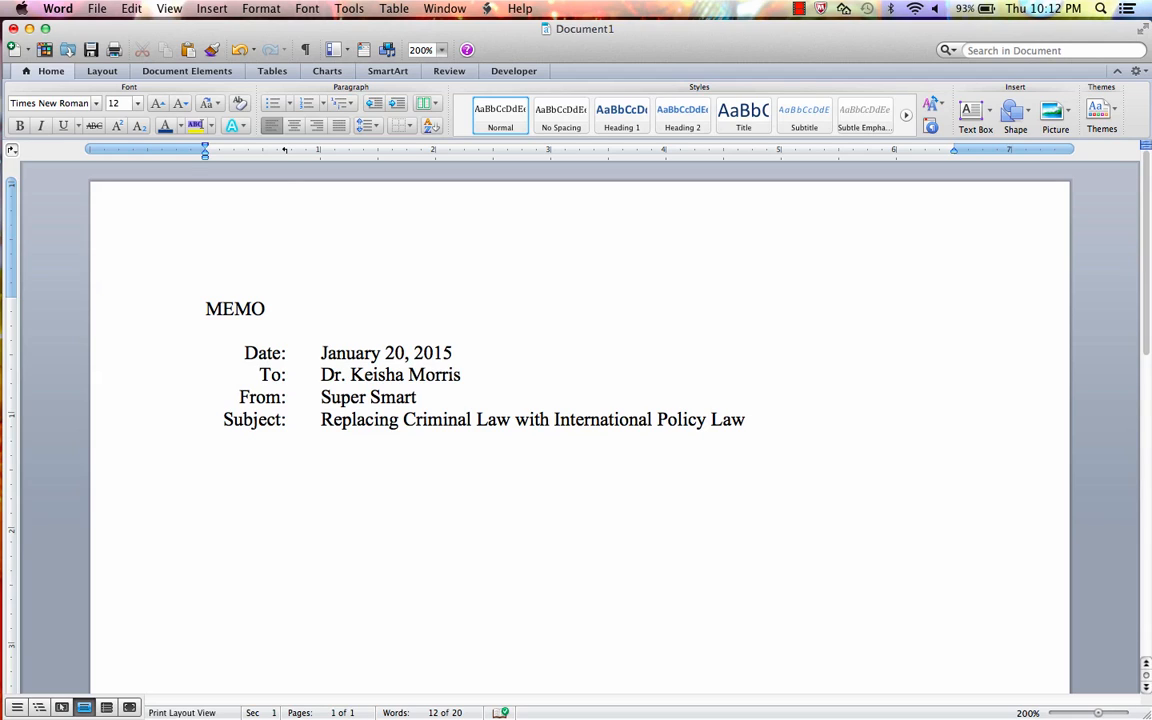
- Start a new empty line below the Subject line
left_click(245, 353)
left_click(320, 353)
left_click(772, 419)
key("Return")
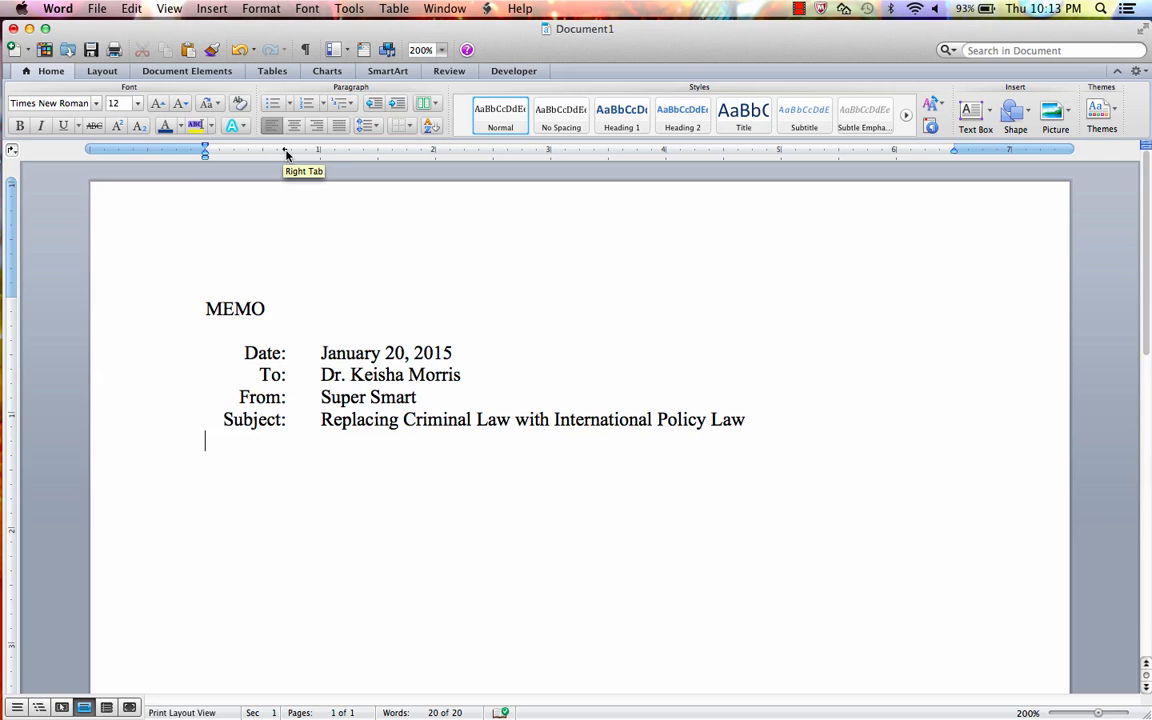
- Remove the right tab stop from the empty line below the Subject line and start another line
left_click_drag(286, 152, 284, 154)
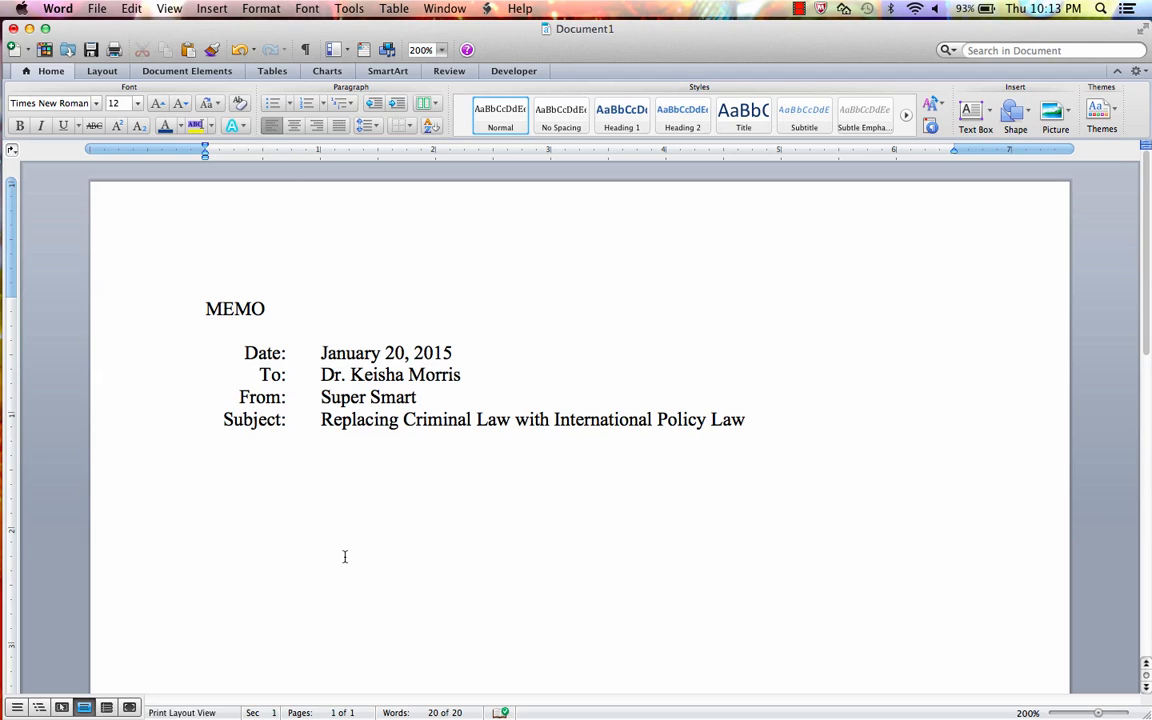
key("Return")
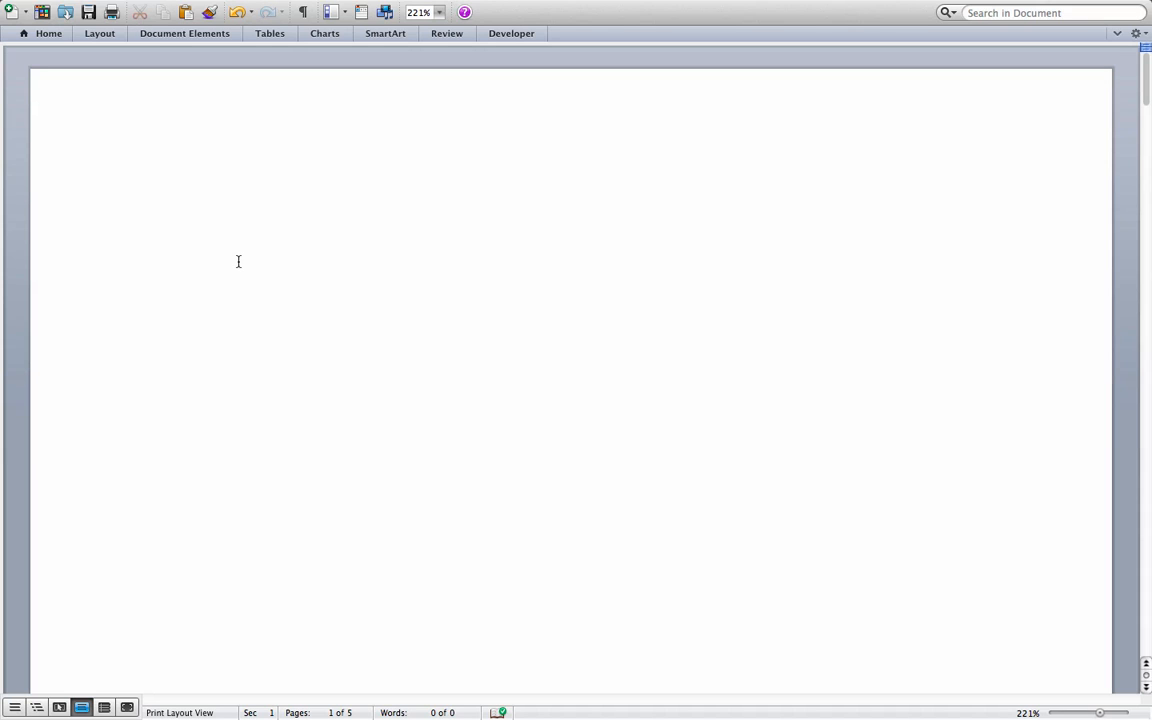
- Write MEMO, a blank line, and the lines "Date: January 5, 2015", "To: You", "From: Me" and "Subject: Class Will Not Meet Tomorrow"
type("MEMO")
key("Return")
key("Return")
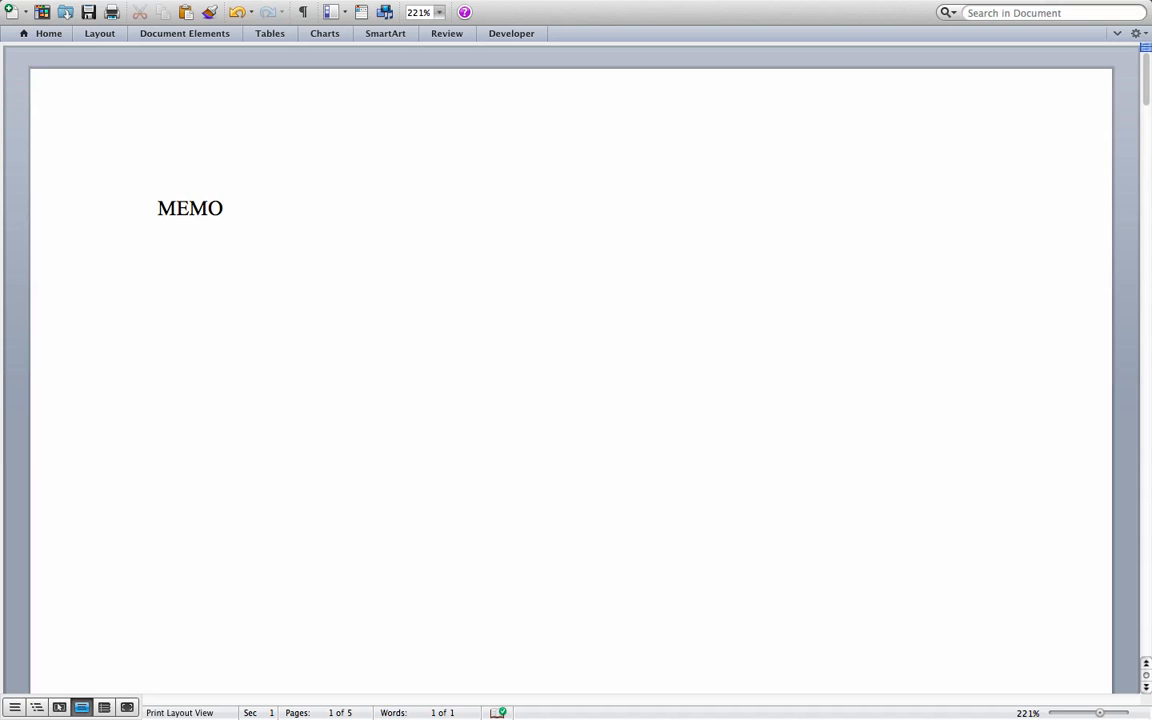
type("Date: January 5, 2015 To: You From: Me Subject: Class Will Not Meet Tomorrow")
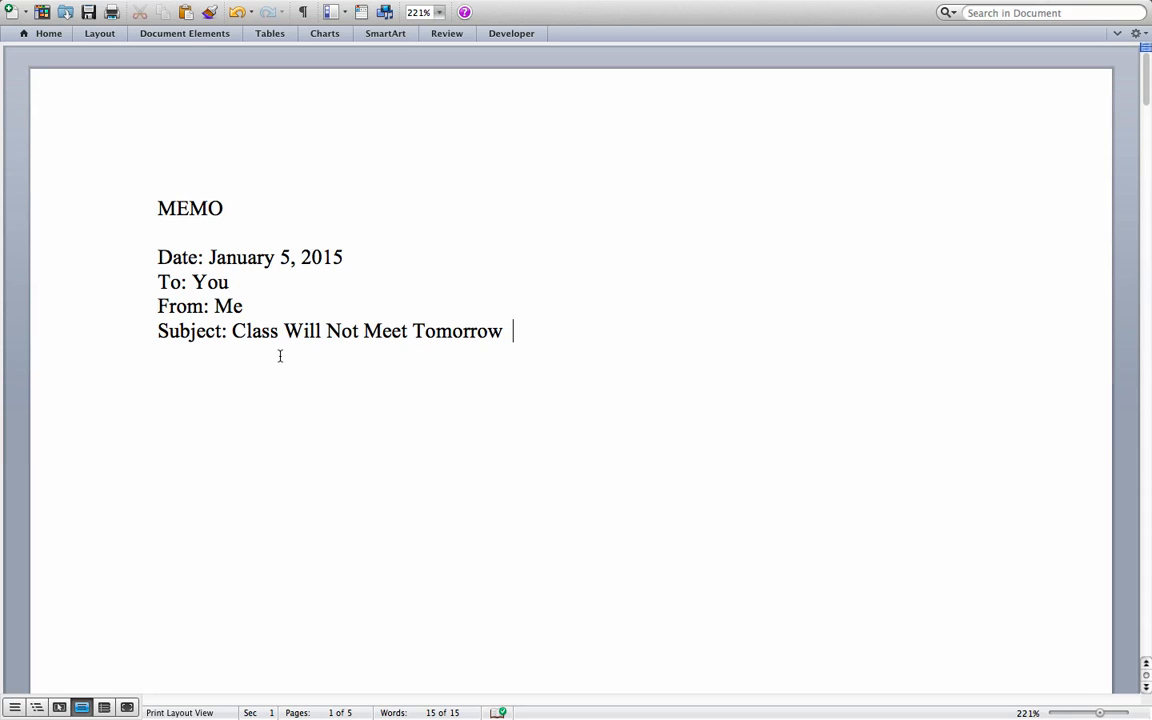
- Give the Date, To, From and Subject lines a right tab stop at about 0.7 inch
left_click_drag(168, 271, 538, 341)
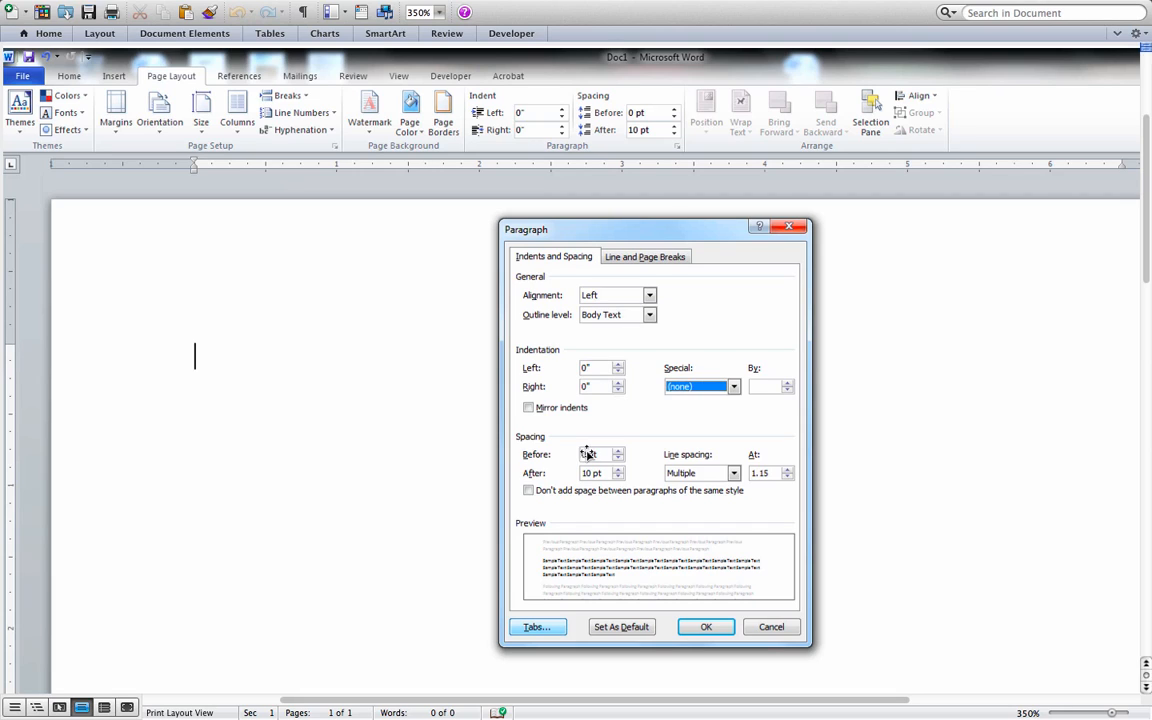
left_click(557, 628)
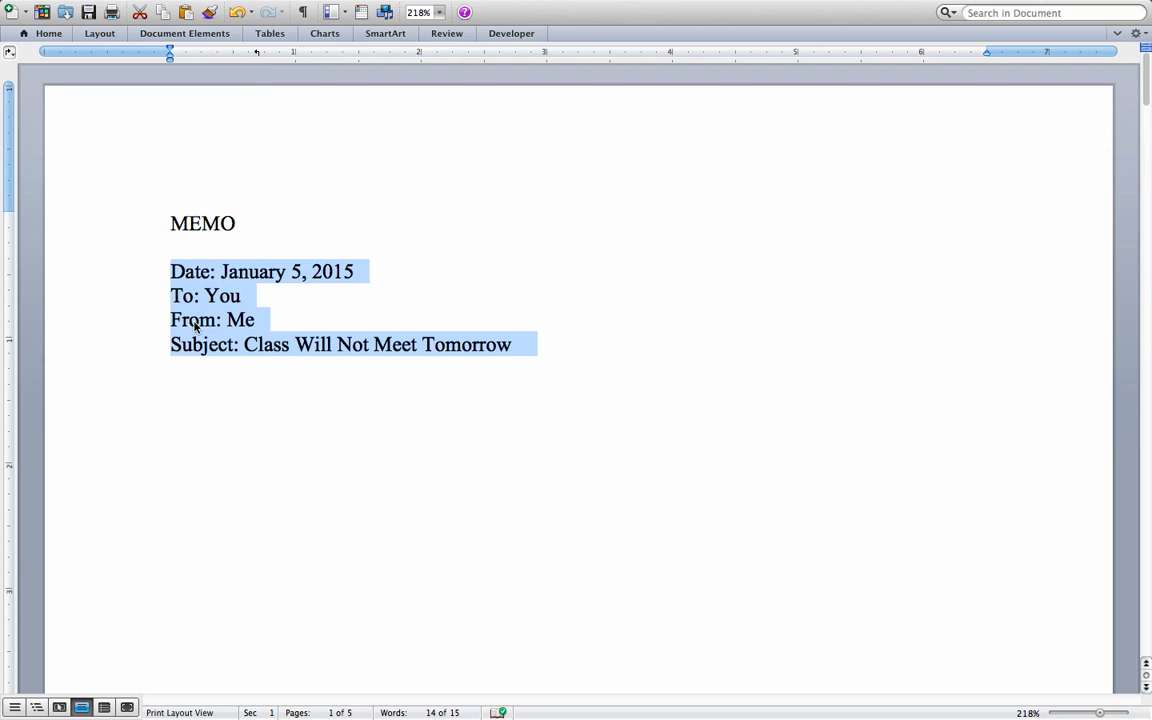
- Tab the Date label to the right-aligned stop and January 5, 2015 to the following tab stop
left_click(221, 270)
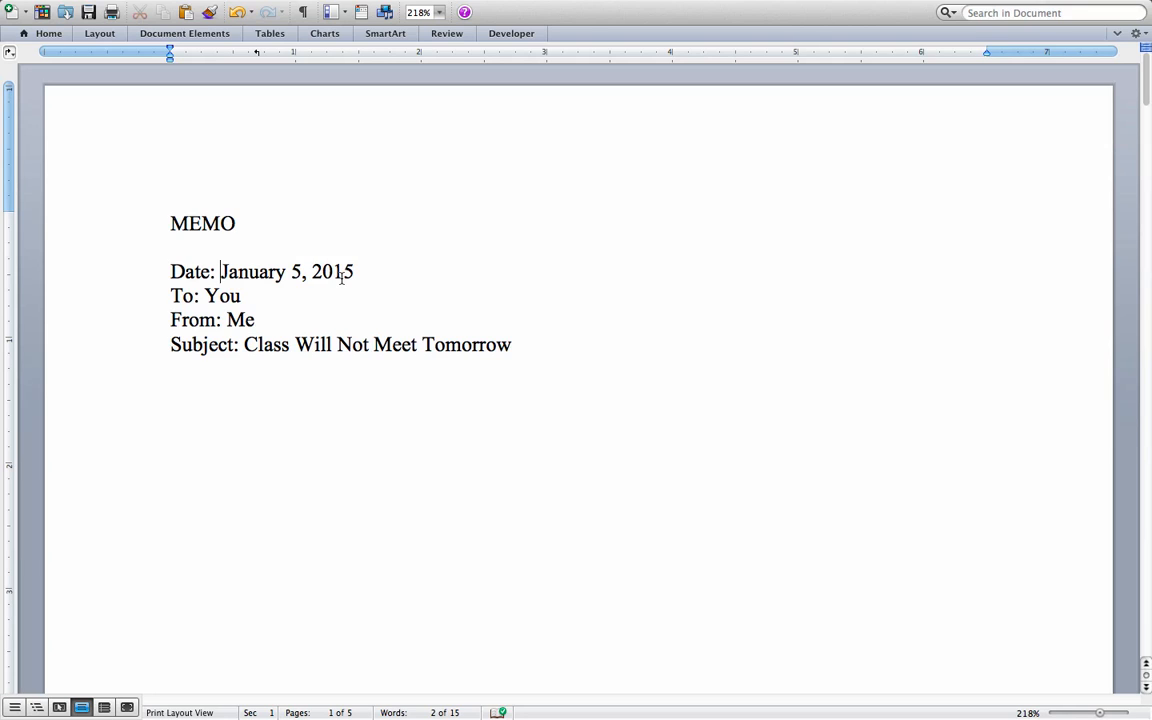
left_click(170, 271)
left_click(221, 271)
key("Home")
key("Tab")
key("Tab")
key("BackSpace")
key("BackSpace")
left_click(219, 271)
key("Tab")
- Tab the To label to the right-aligned stop and its entry You to the following tab stop
left_click(153, 294)
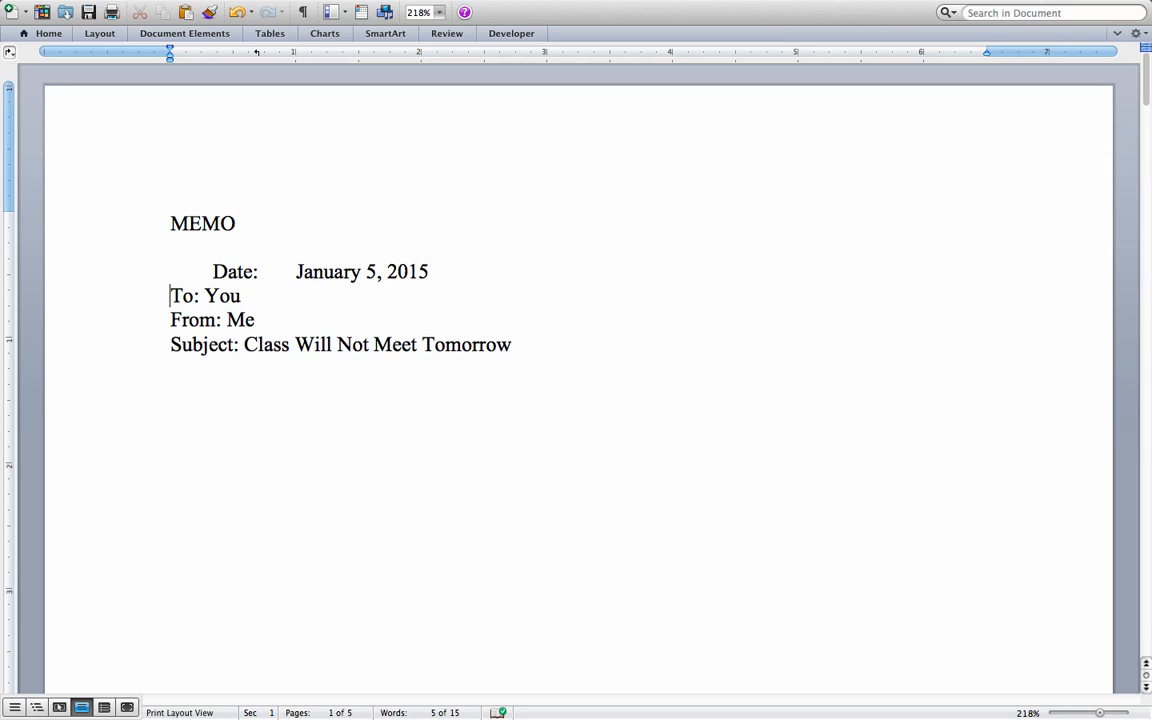
key("BackSpace")
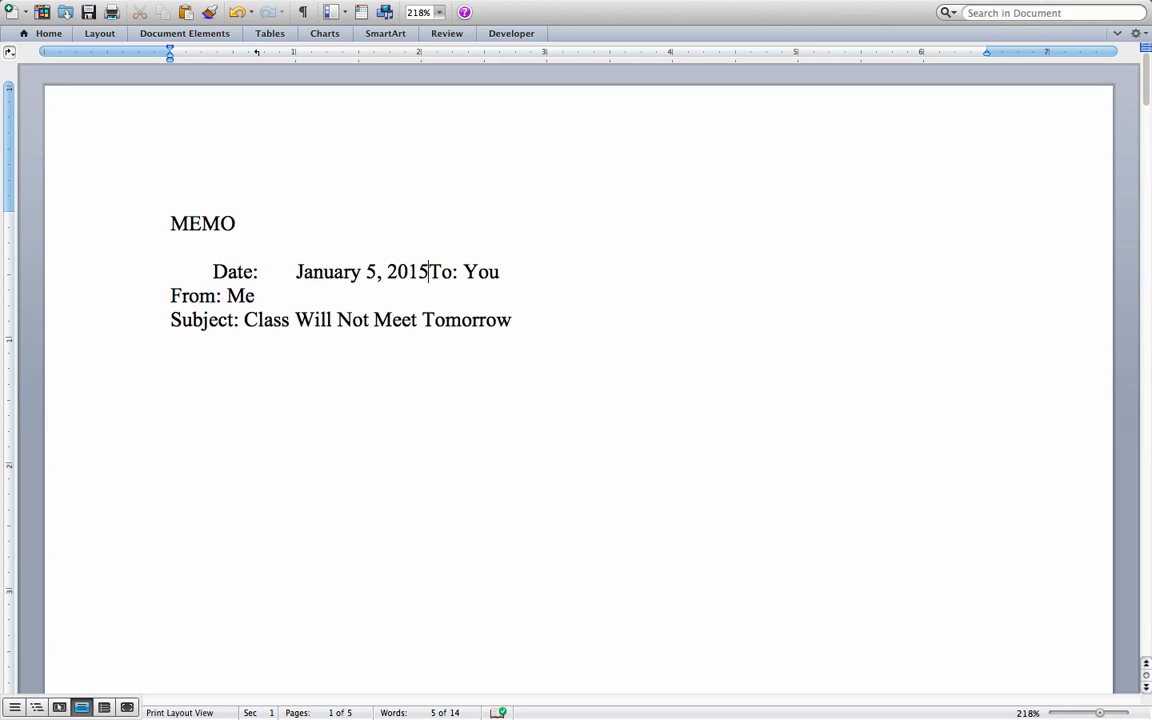
key("Return")
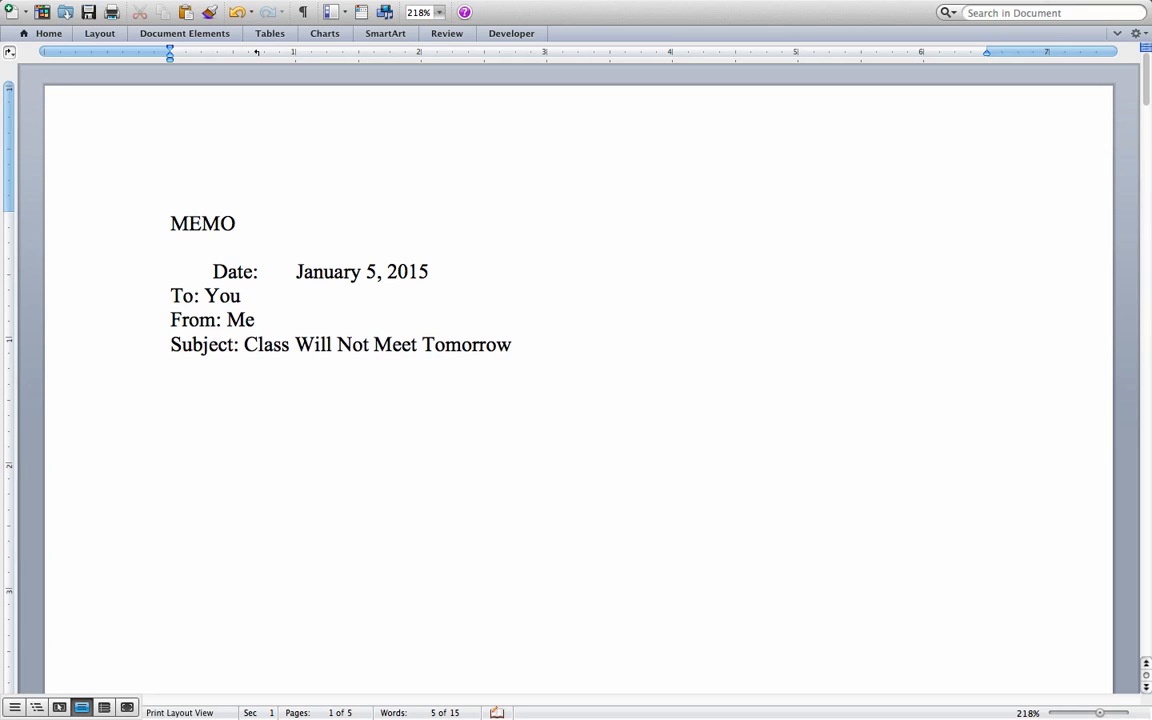
key("Tab")
key("Tab")
key("BackSpace")
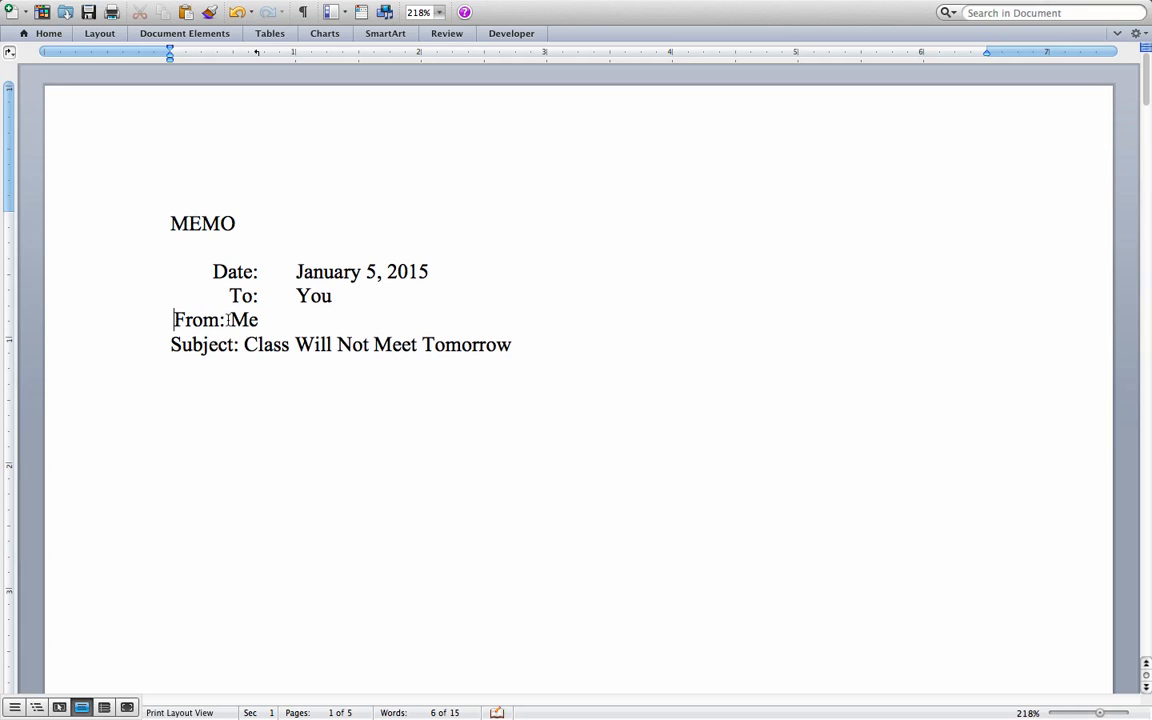
- Tab the From and Subject labels to the right-aligned stop and their entries to the following tab stop
left_click(229, 320)
key("BackSpace")
key("Tab")
left_click(244, 346)
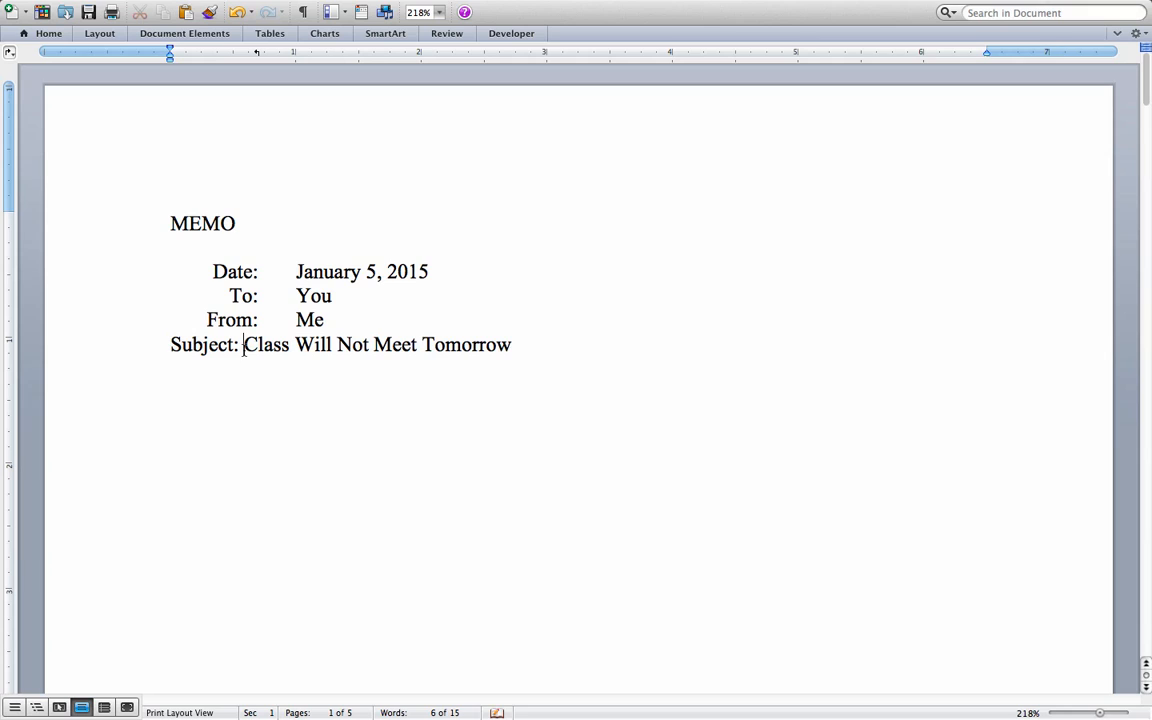
left_click(167, 344)
key("Tab")
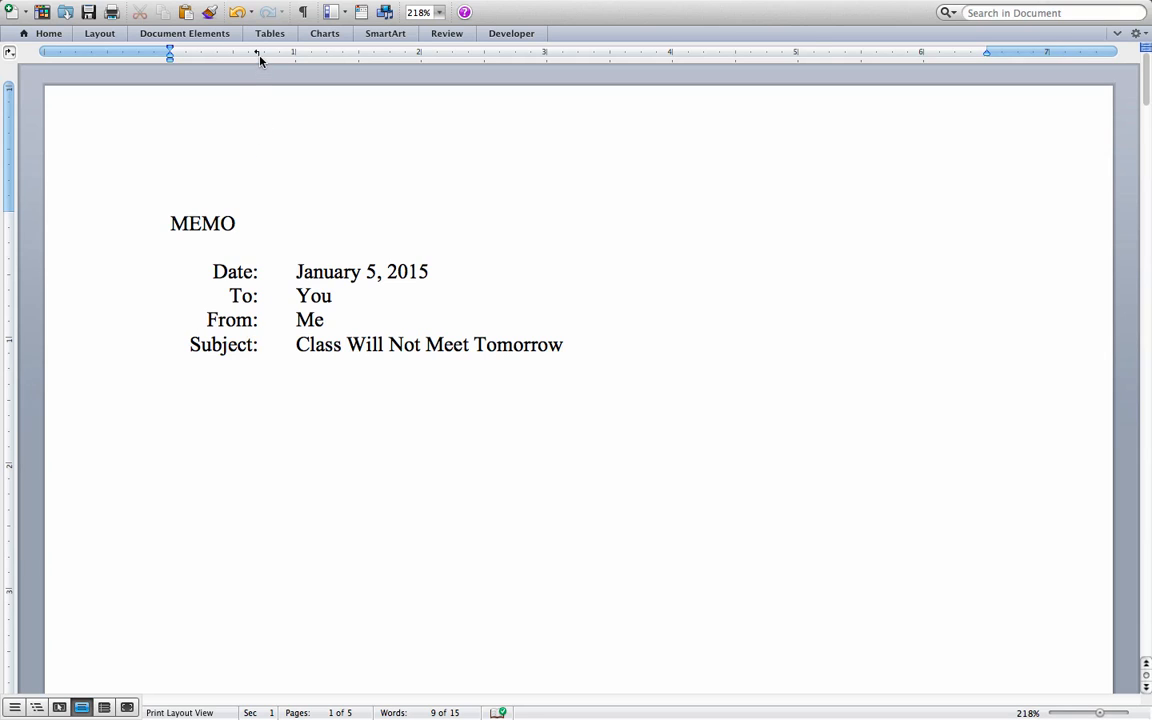
- Check the labels' alignment against the right tab stop and the entries' alignment against the 1-inch ruler mark
left_click_drag(259, 57, 259, 57)
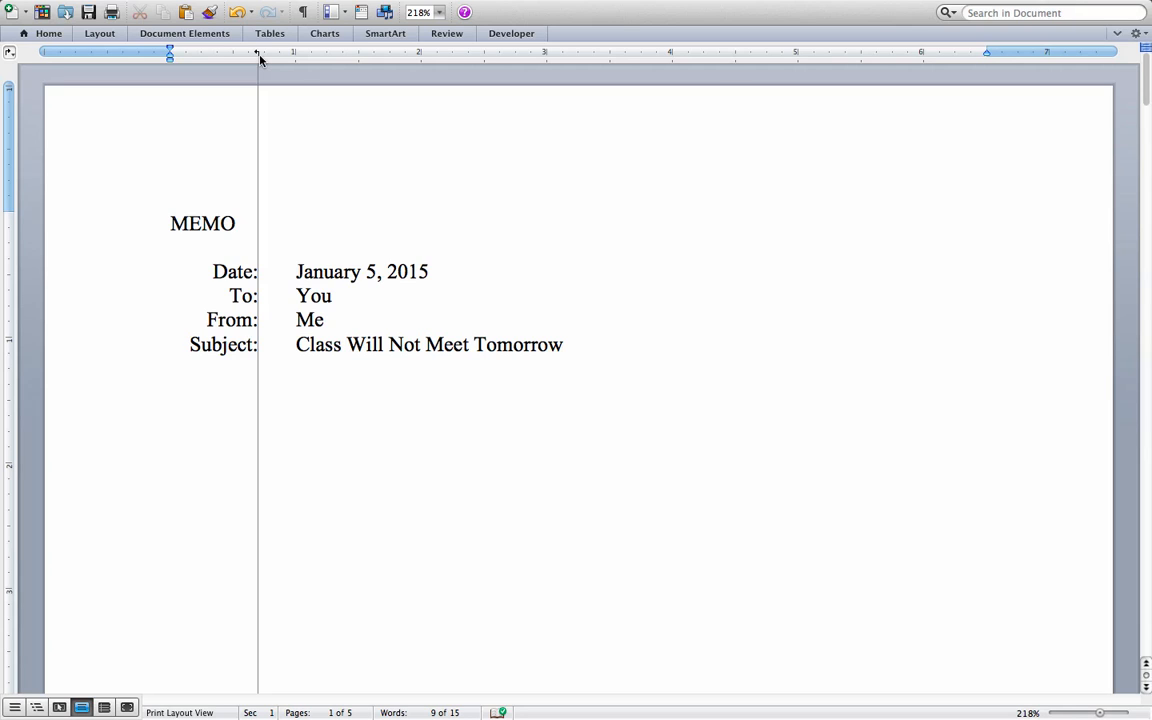
left_click_drag(259, 57, 296, 56)
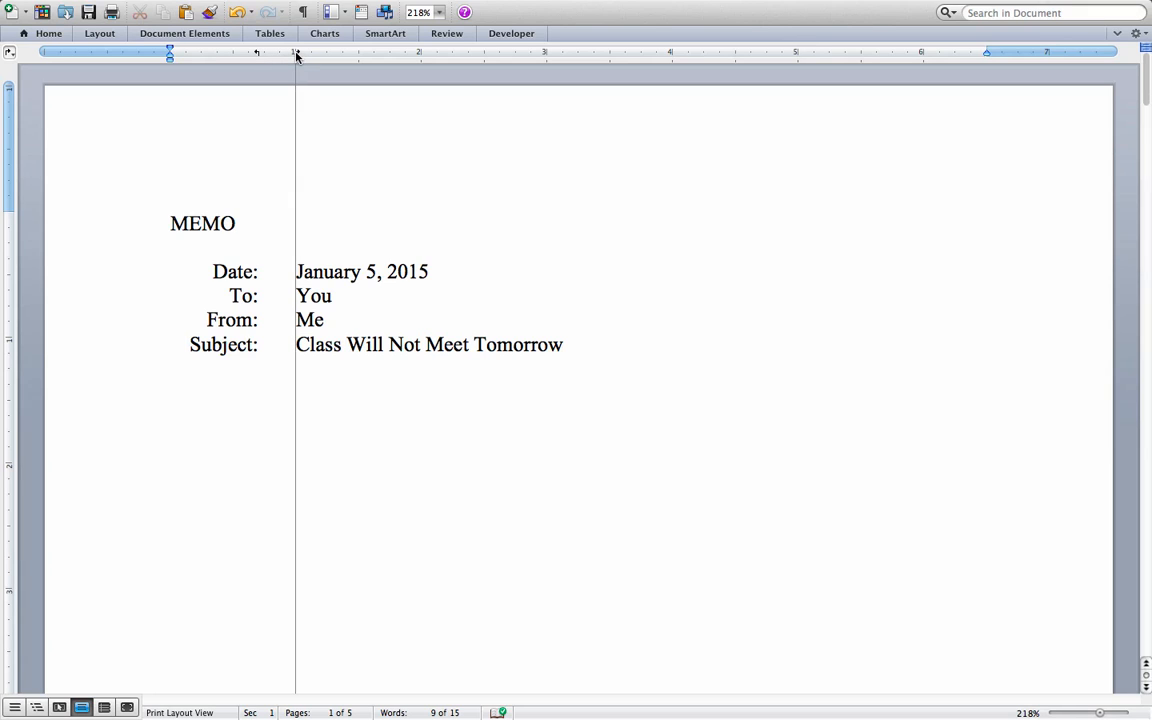
left_click_drag(296, 56, 290, 85)
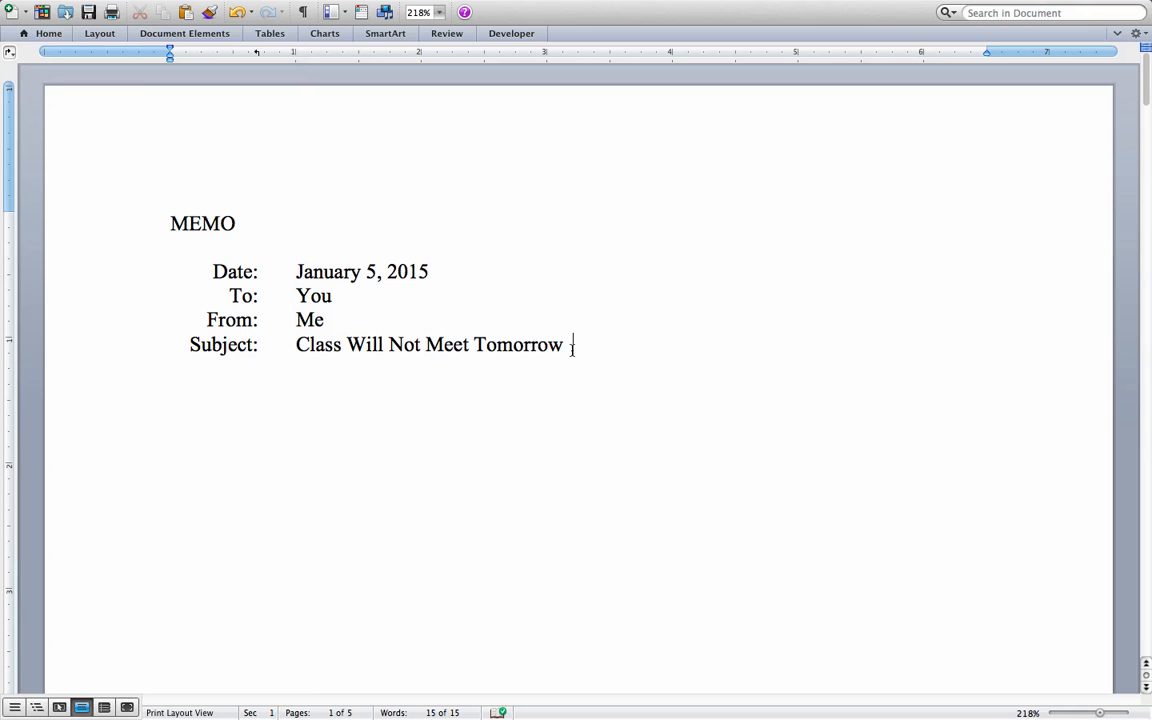
- Start a new empty line below the Subject line and remove the right tab stop from it
left_click(572, 350)
key("Return")
left_click(257, 56)
left_click(259, 57)
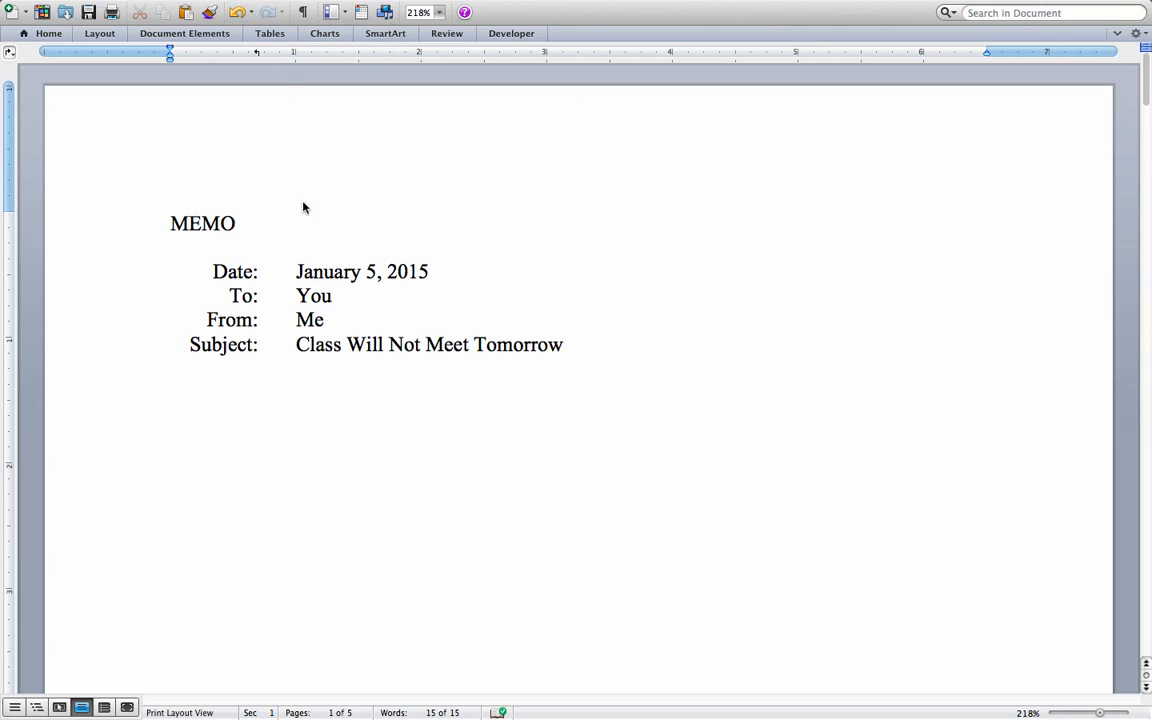